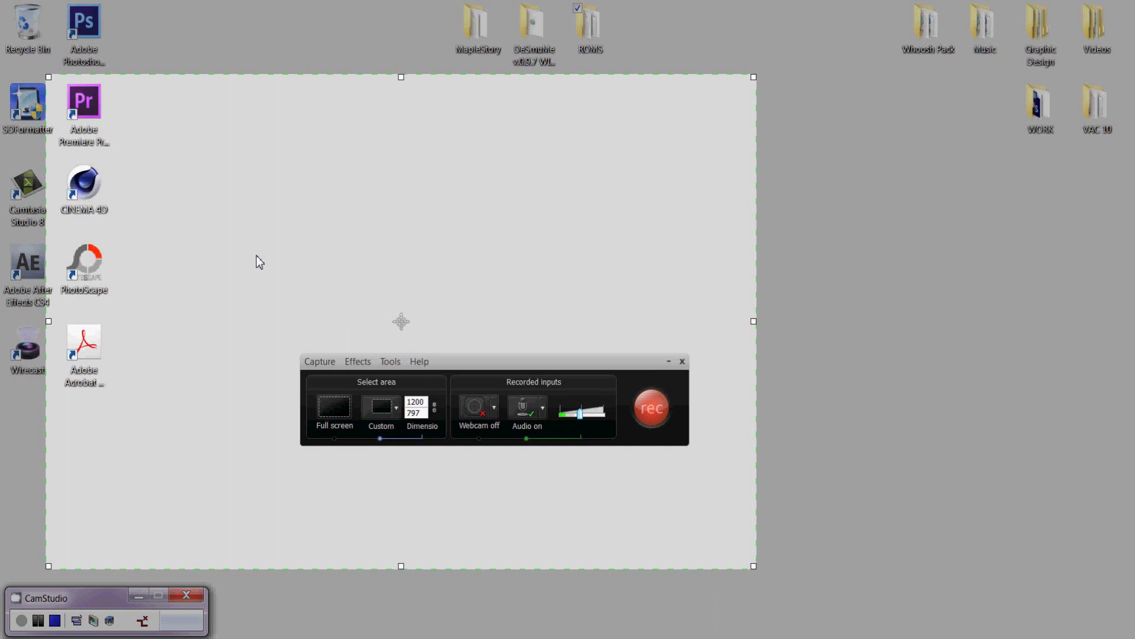
Move the Recorder control bar up near the centre of the capture region.
drag(544, 357, 546, 255)
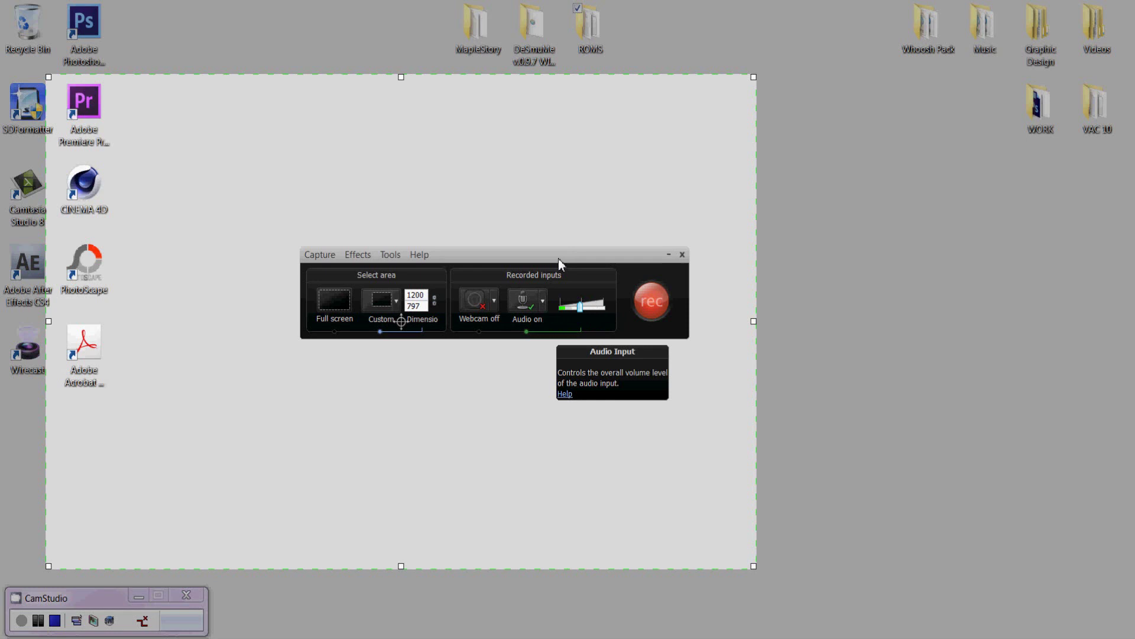
Show the list of audio sources from the Audio on dropdown.
click(543, 301)
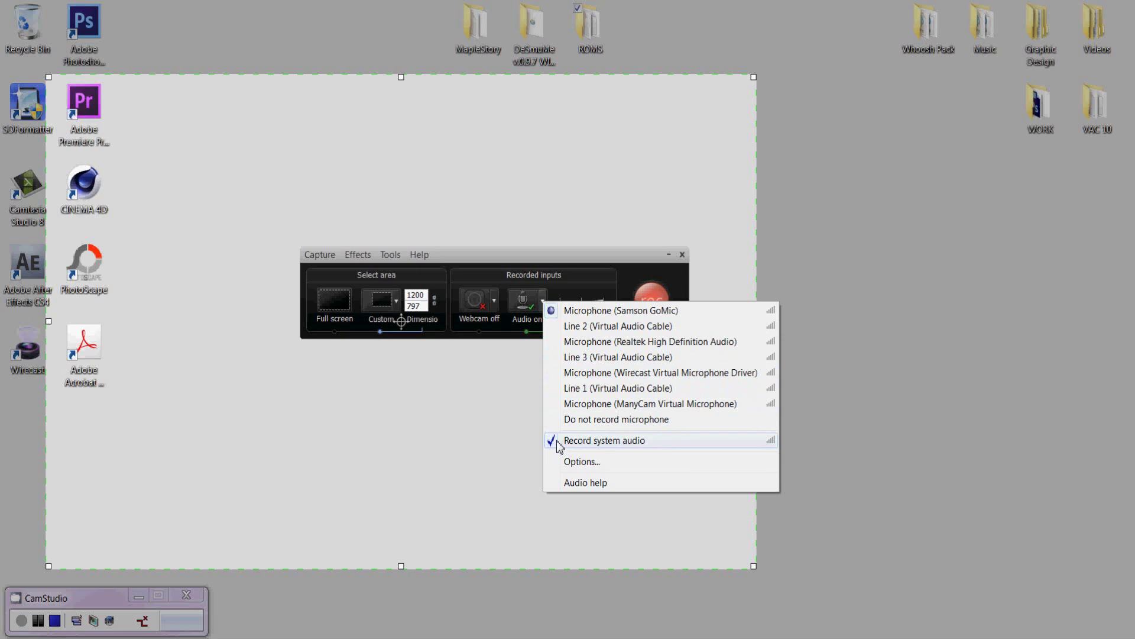
Set the recording audio format to PCM 44.100 kHz, 16 Bit, Mono and confirm both dialogs.
click(602, 463)
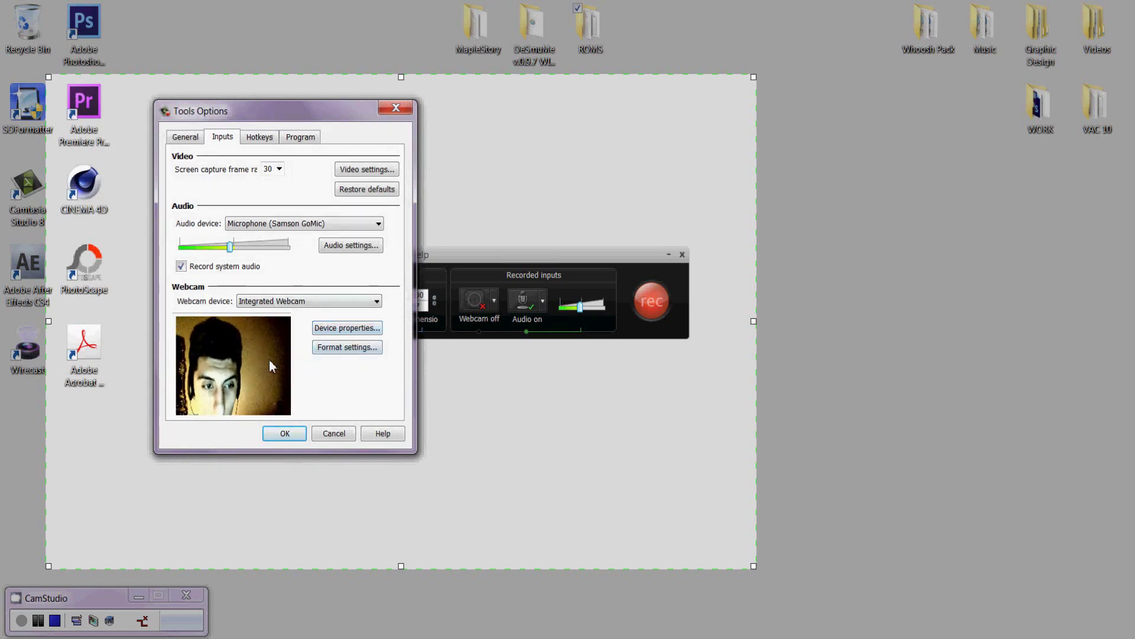
click(350, 245)
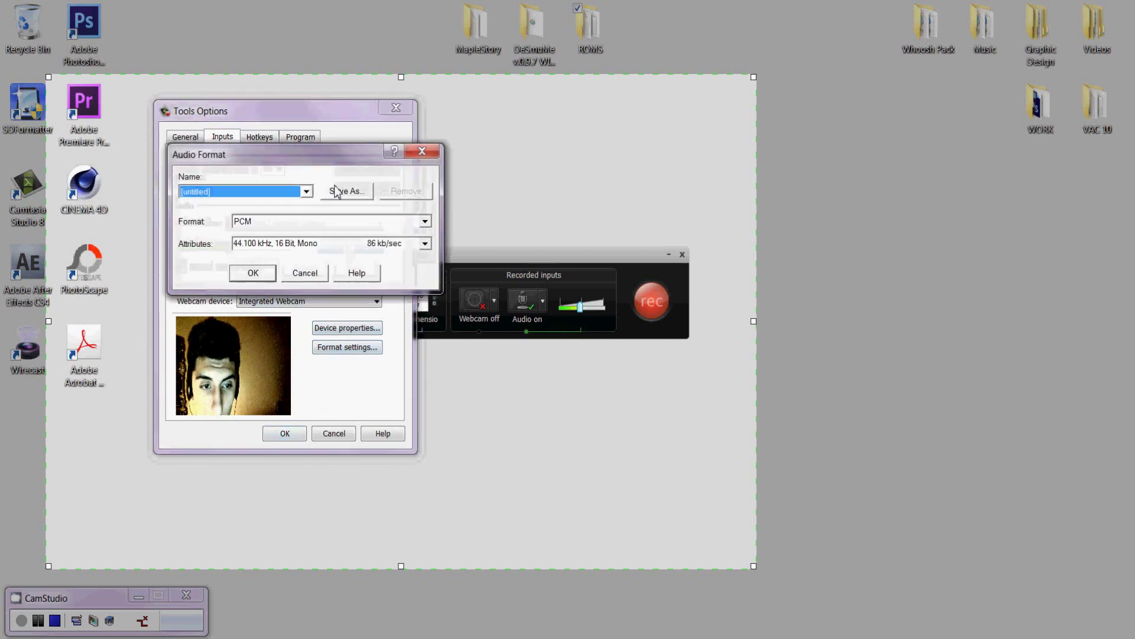
drag(334, 155, 312, 306)
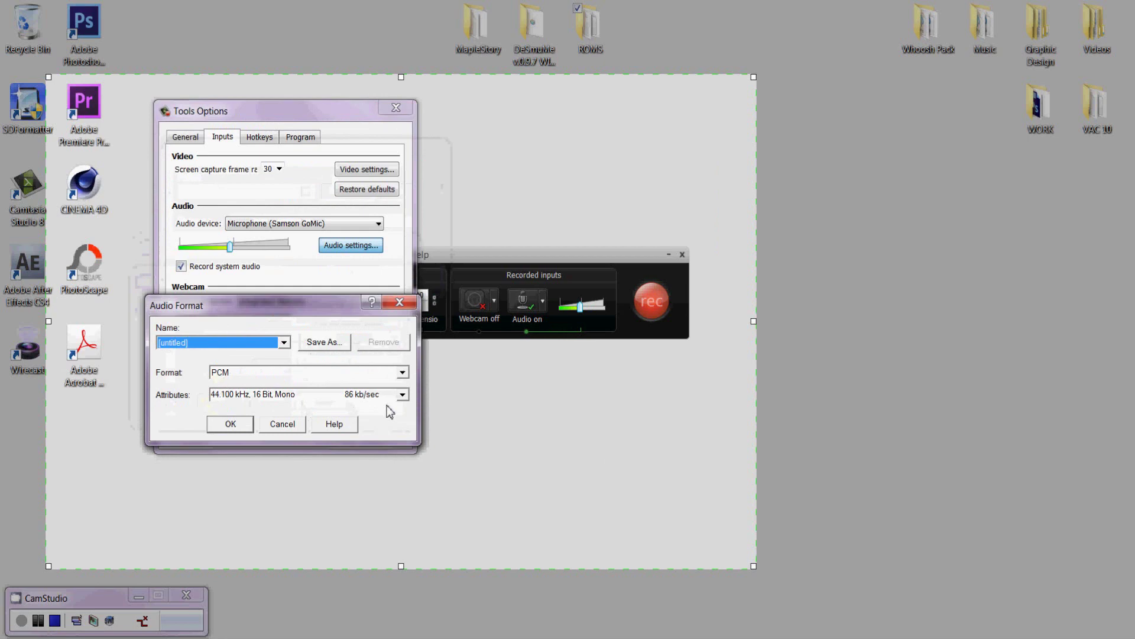
click(403, 395)
click(403, 395)
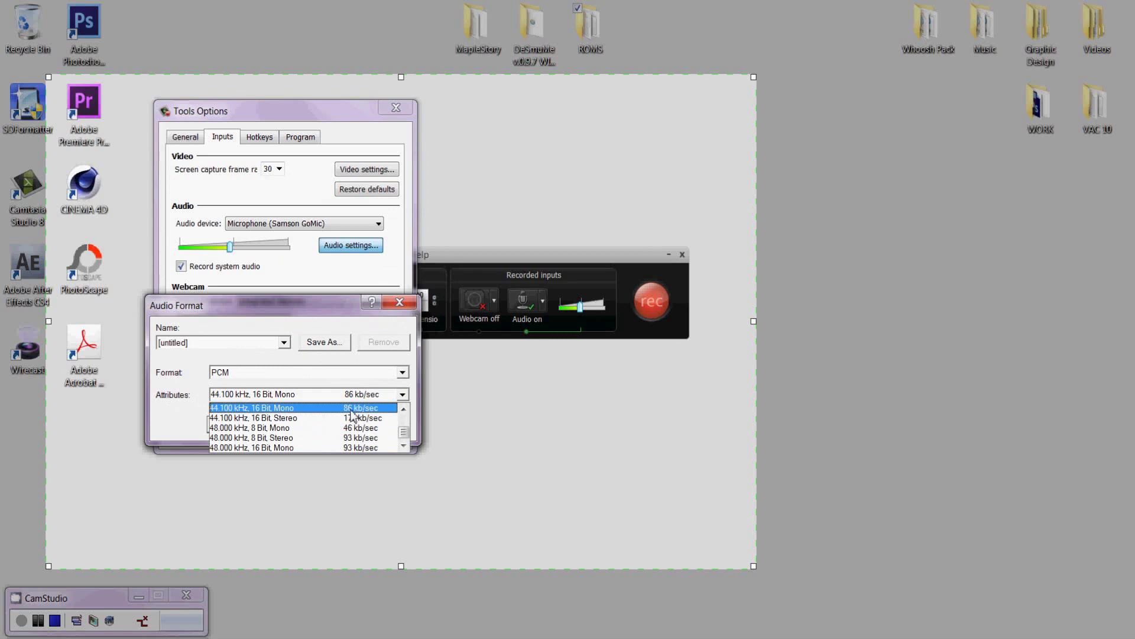
click(299, 395)
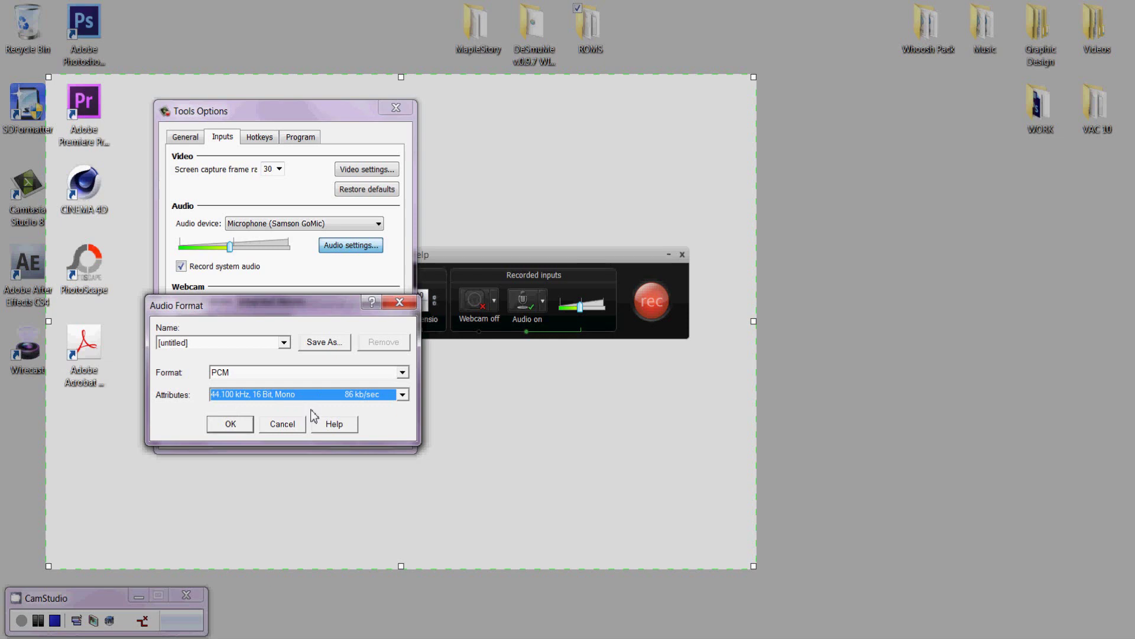
click(233, 424)
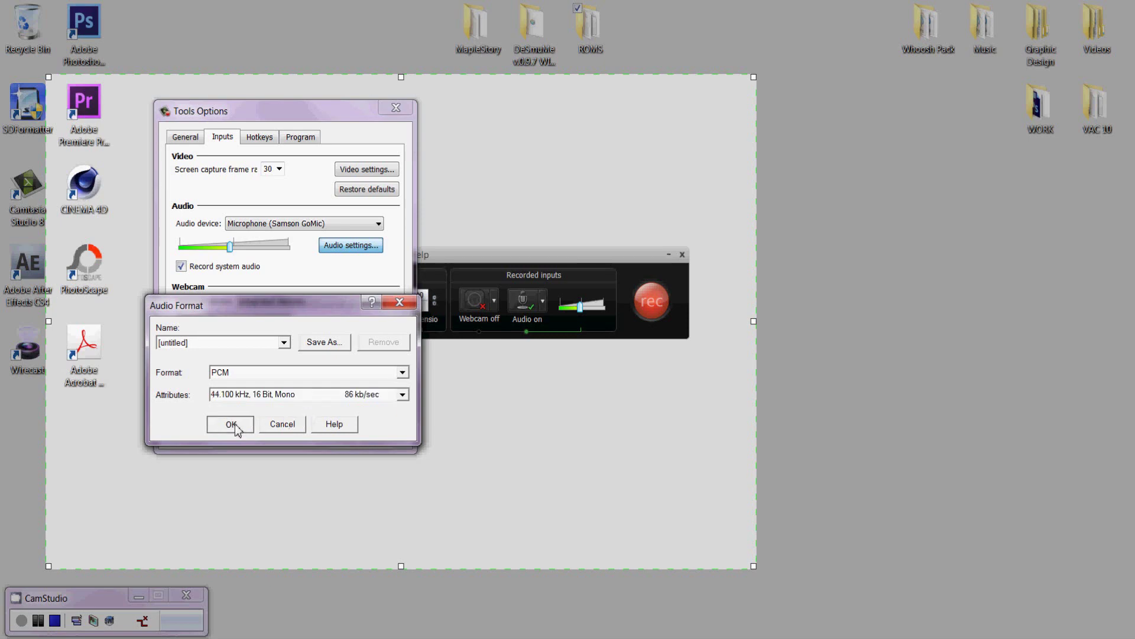
click(285, 434)
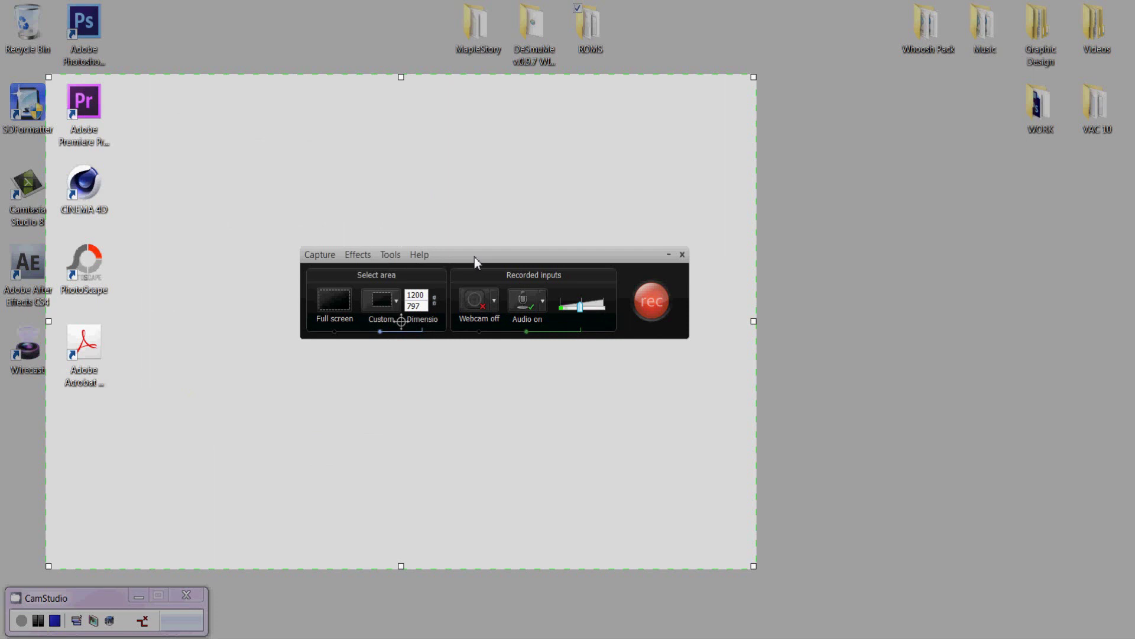
Launch VisualBoyAdvance-M from ROMS > fixed > VBA and close the Explorer window.
drag(474, 257, 690, 203)
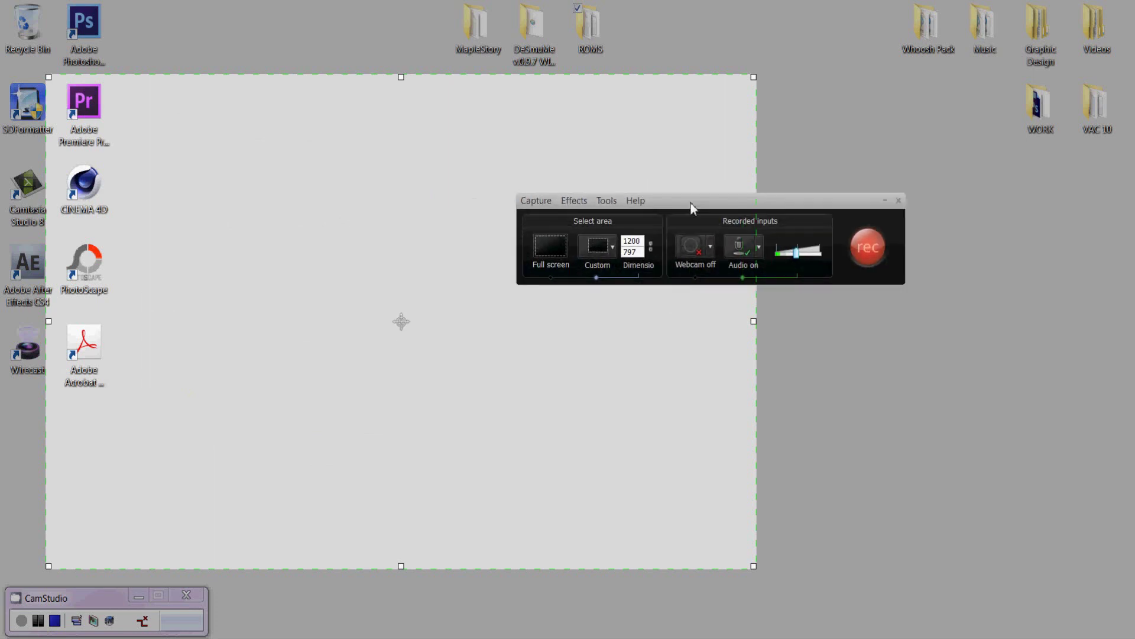
double_click(587, 48)
double_click(524, 140)
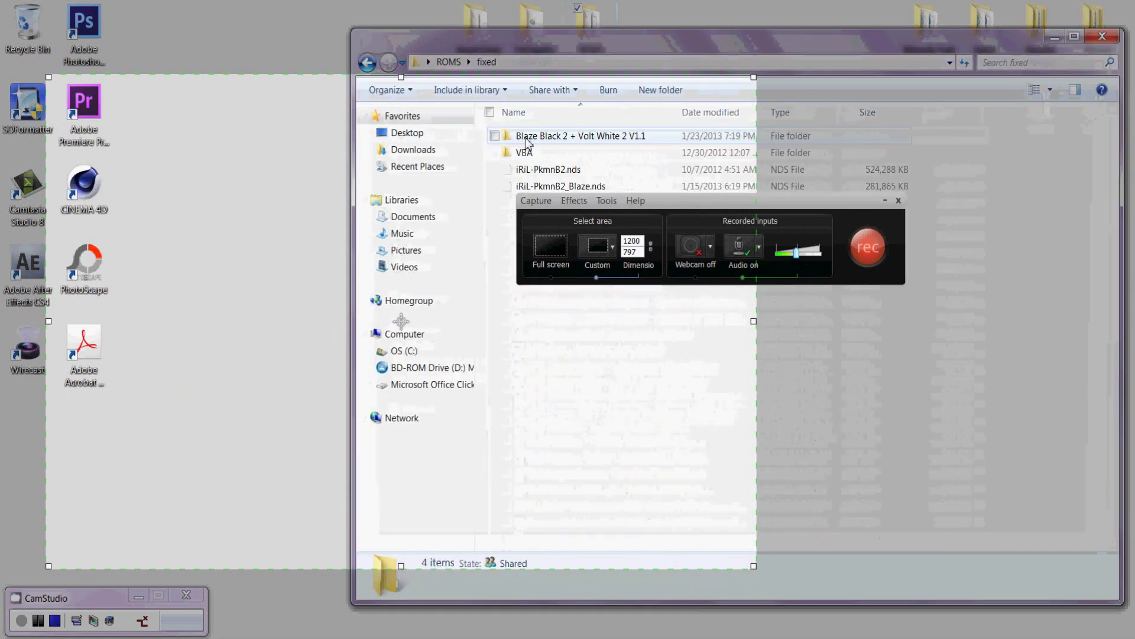
double_click(561, 155)
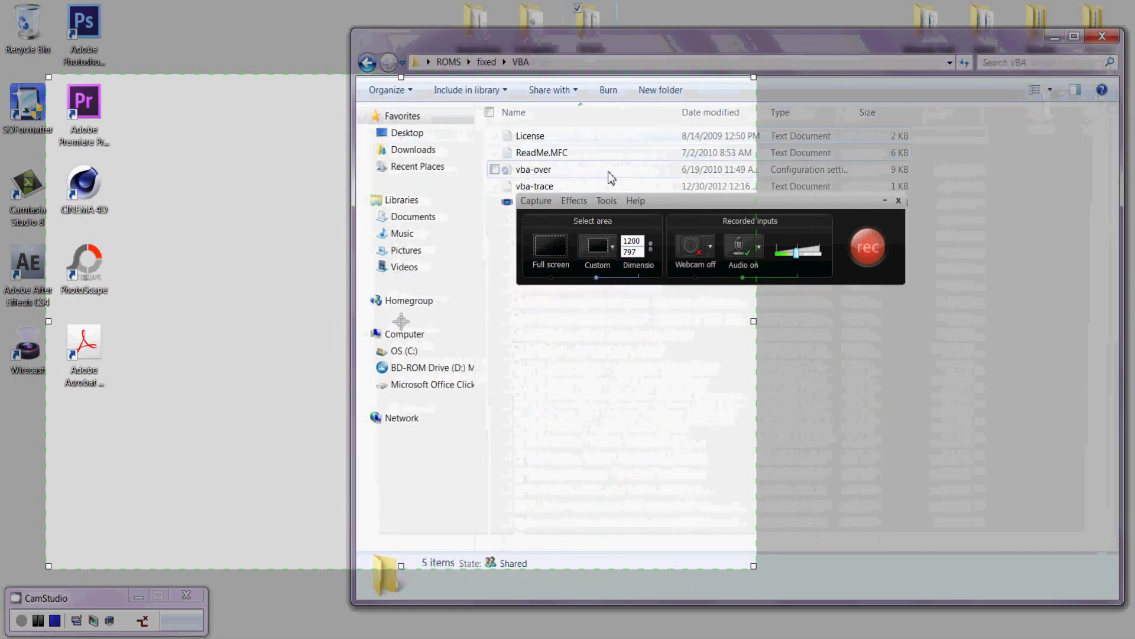
double_click(506, 204)
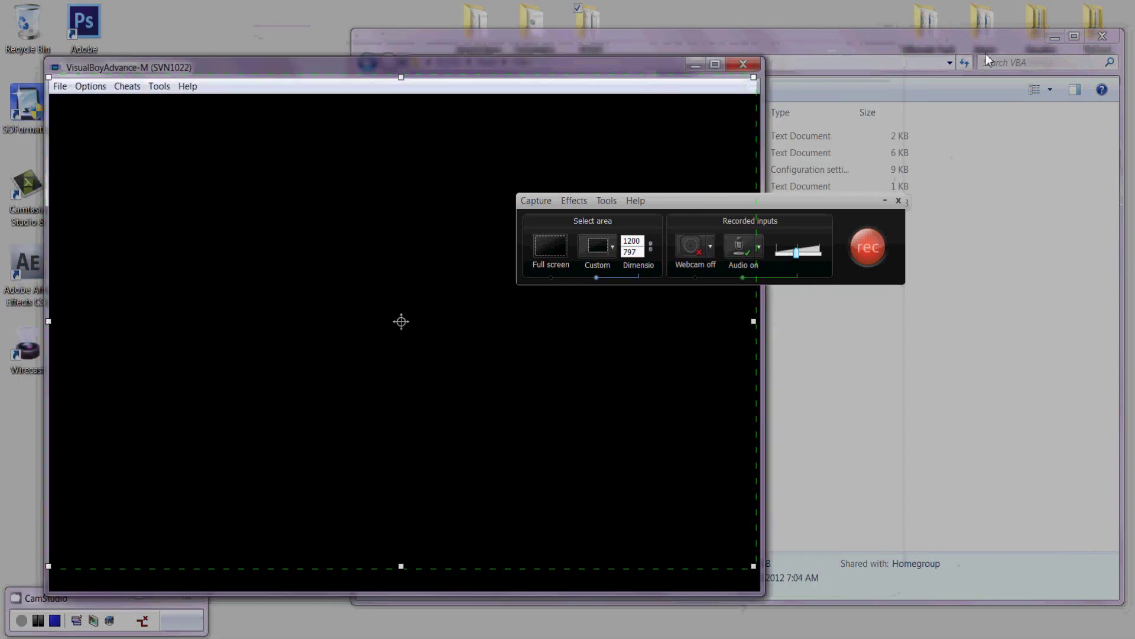
click(1103, 37)
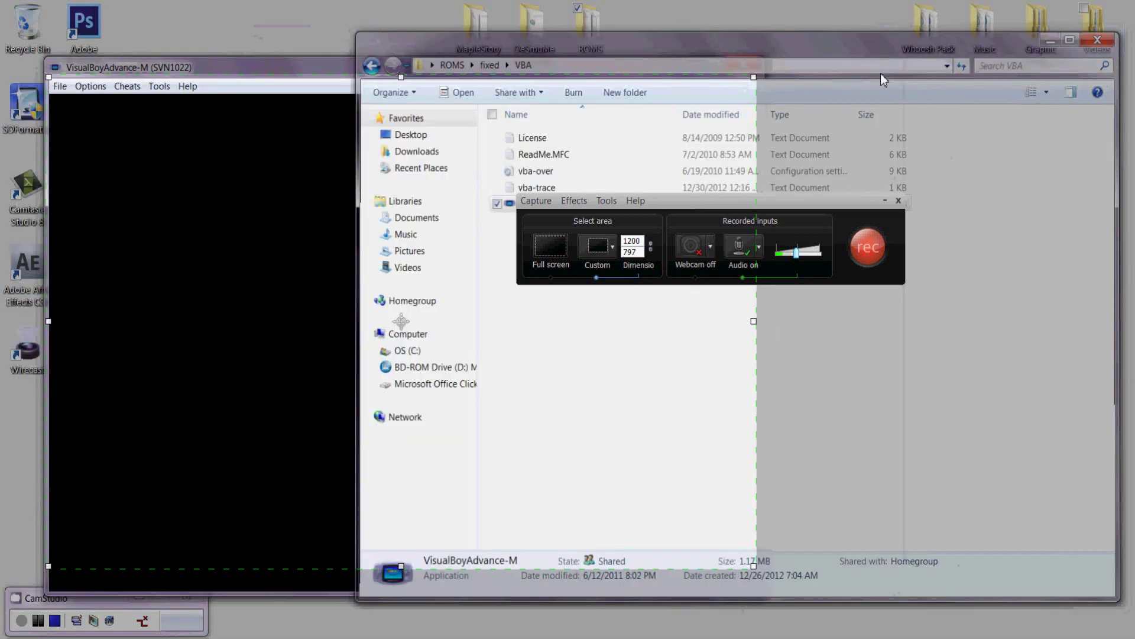
Use File > Open GBA and select the Pokemon Emerald ROM.
click(61, 87)
click(71, 101)
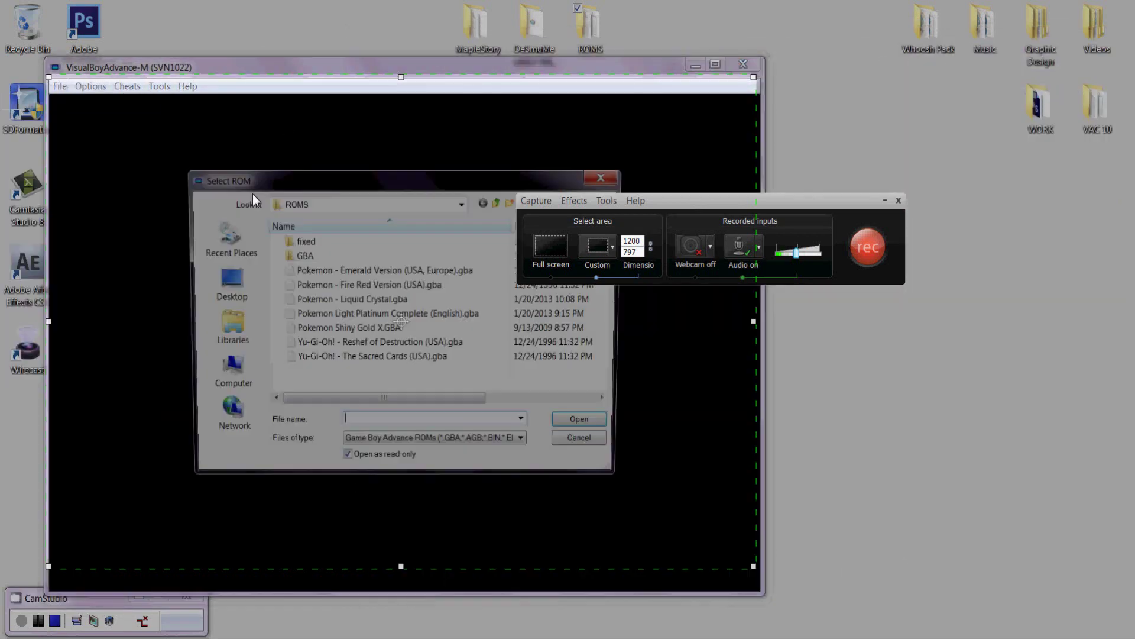
click(312, 272)
Start Pokemon Emerald and resize the capture area to frame the game at 1197×795.
double_click(312, 274)
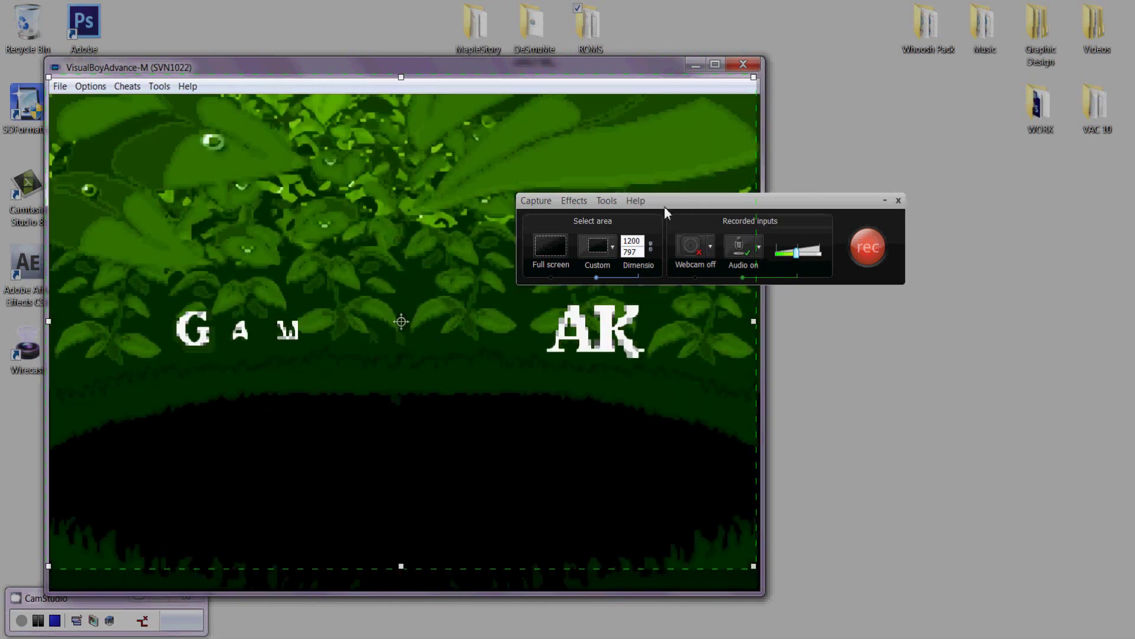
drag(672, 210, 832, 201)
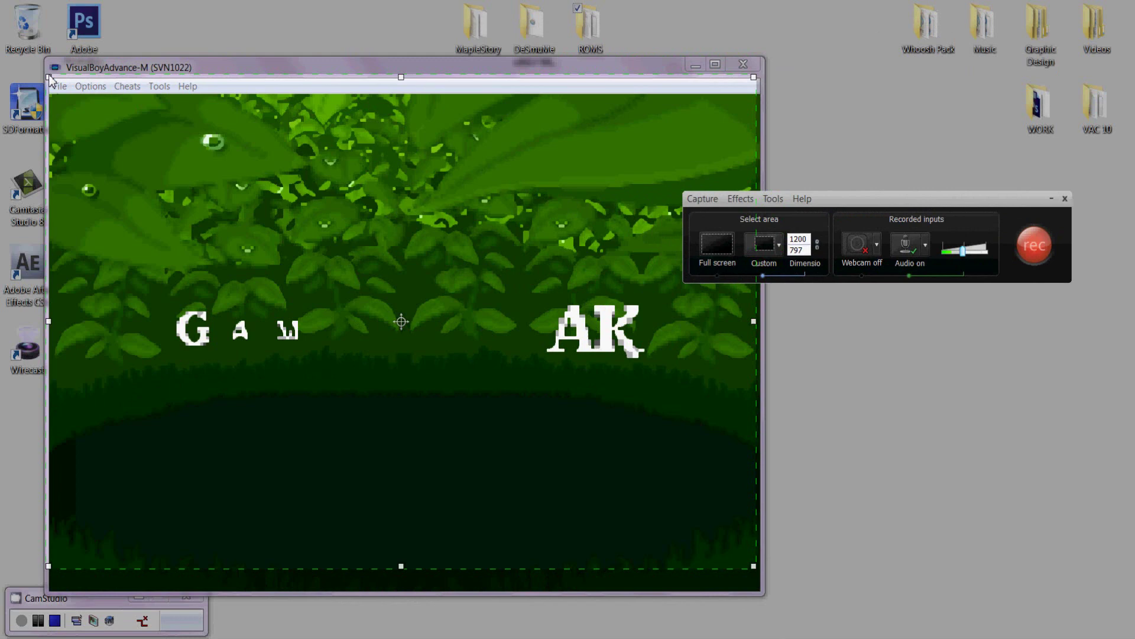
drag(50, 78, 55, 95)
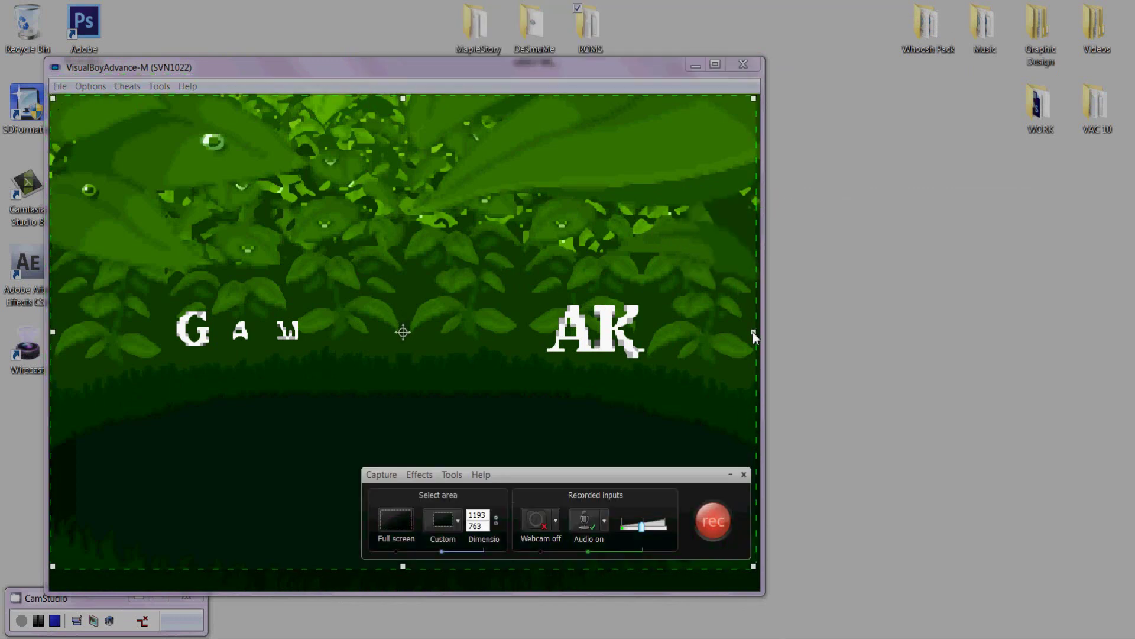
drag(754, 332, 755, 336)
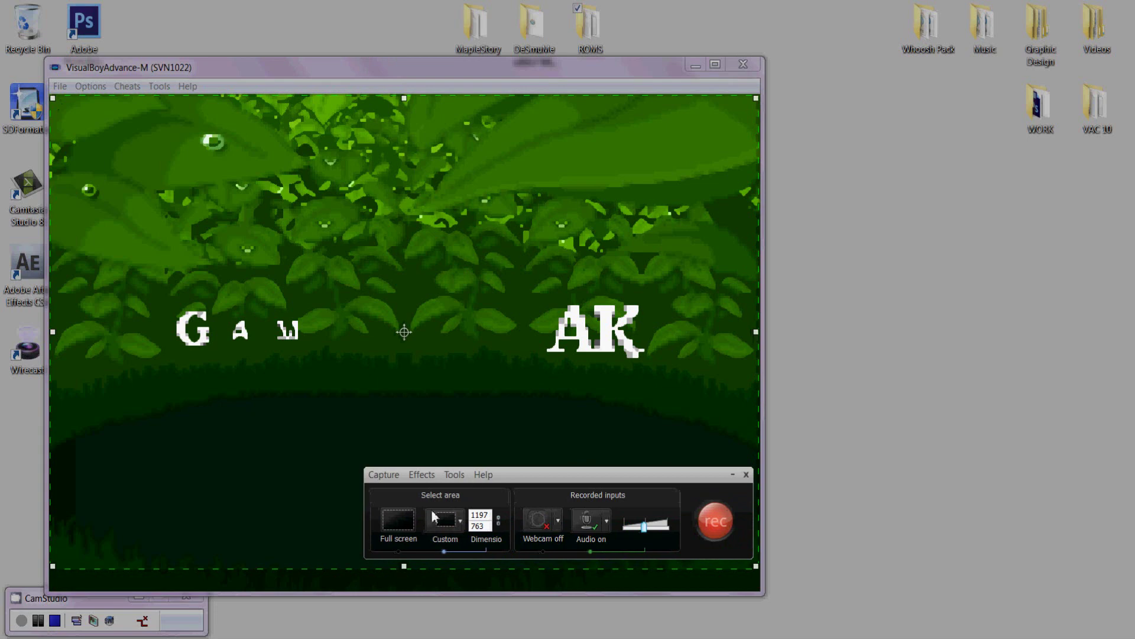
drag(406, 570, 406, 590)
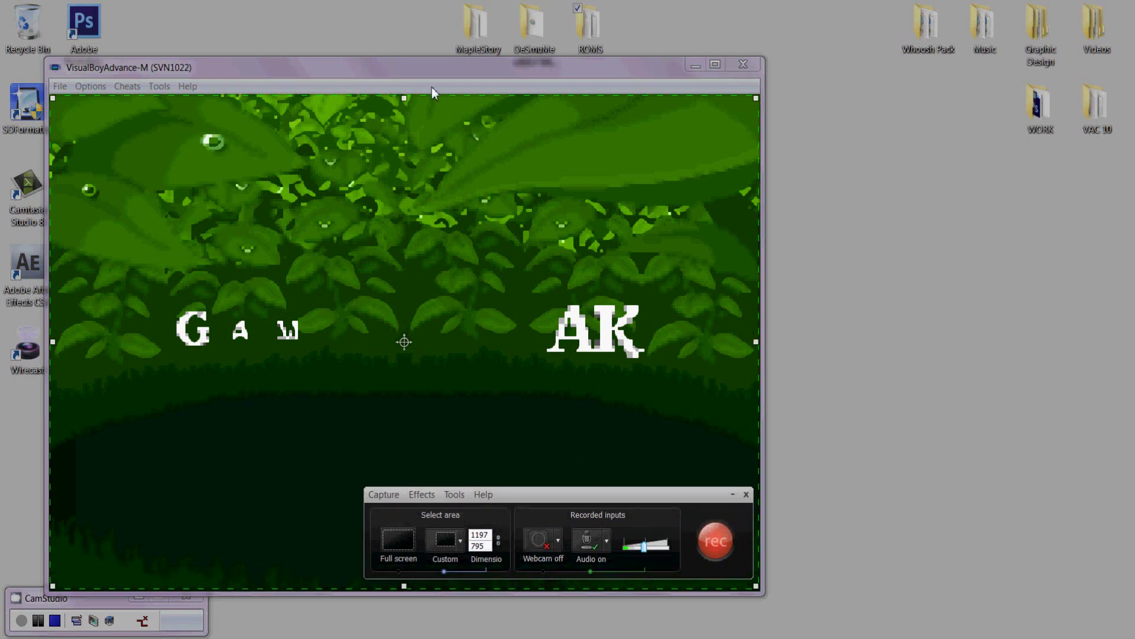
drag(405, 101, 405, 88)
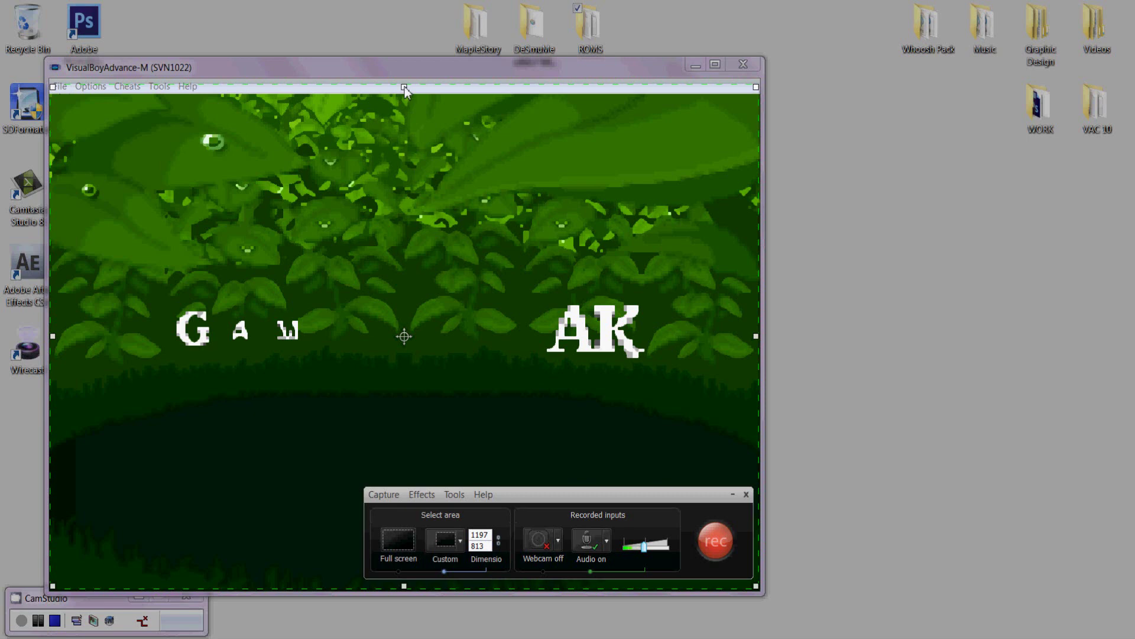
drag(405, 88, 407, 101)
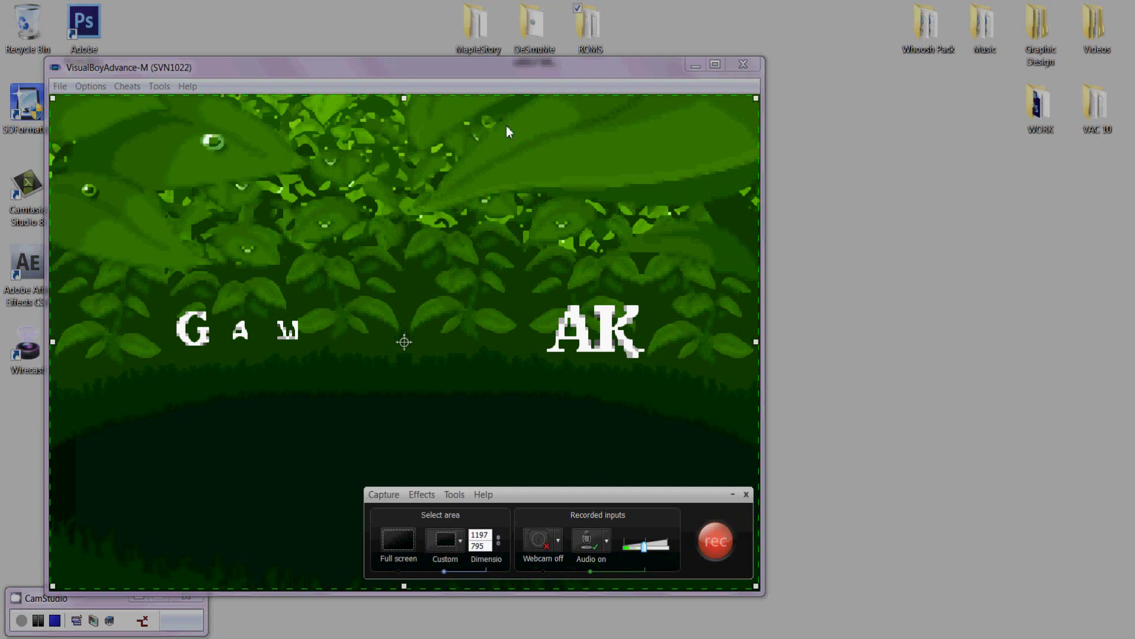
drag(595, 503, 551, 179)
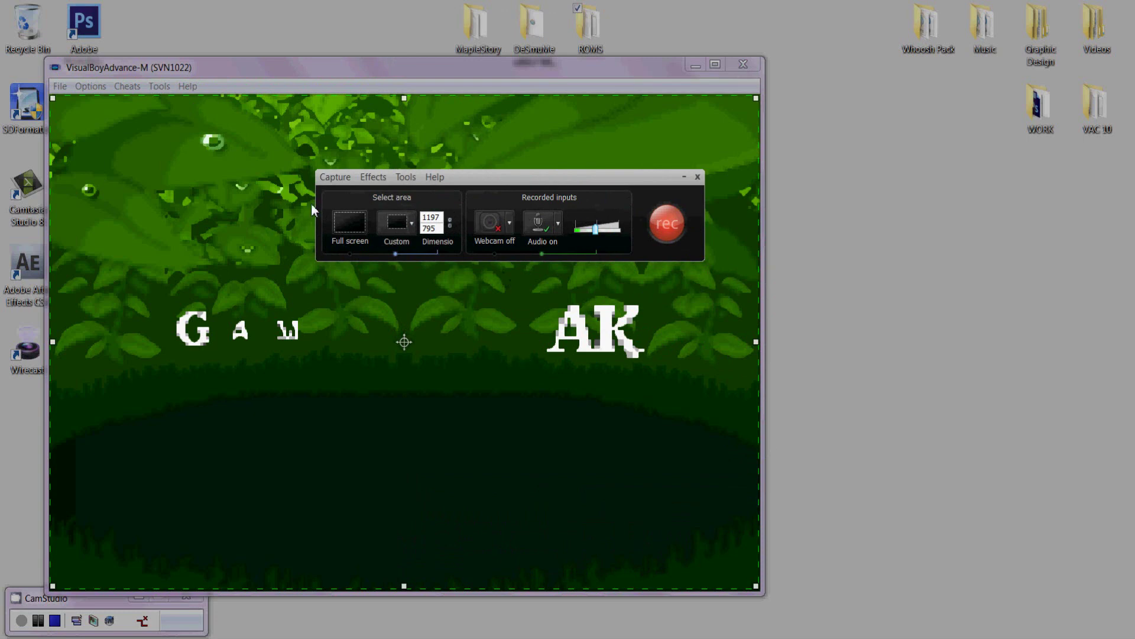
Apply the HQ4x filter via Options > Pixel Filter > Magnification > 4X.
click(228, 65)
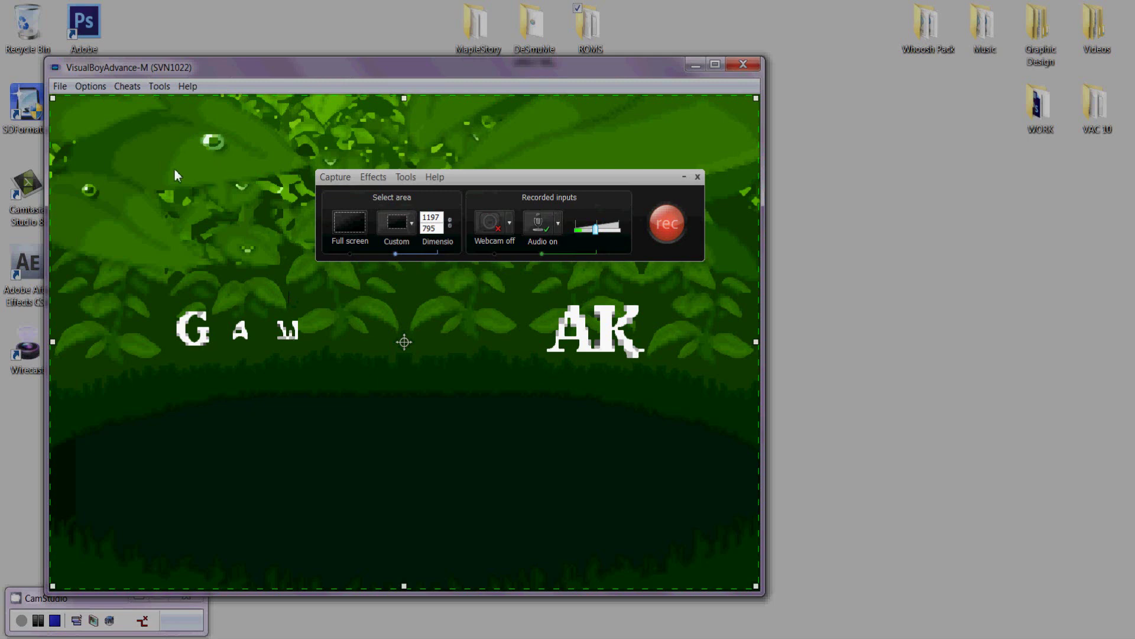
click(92, 85)
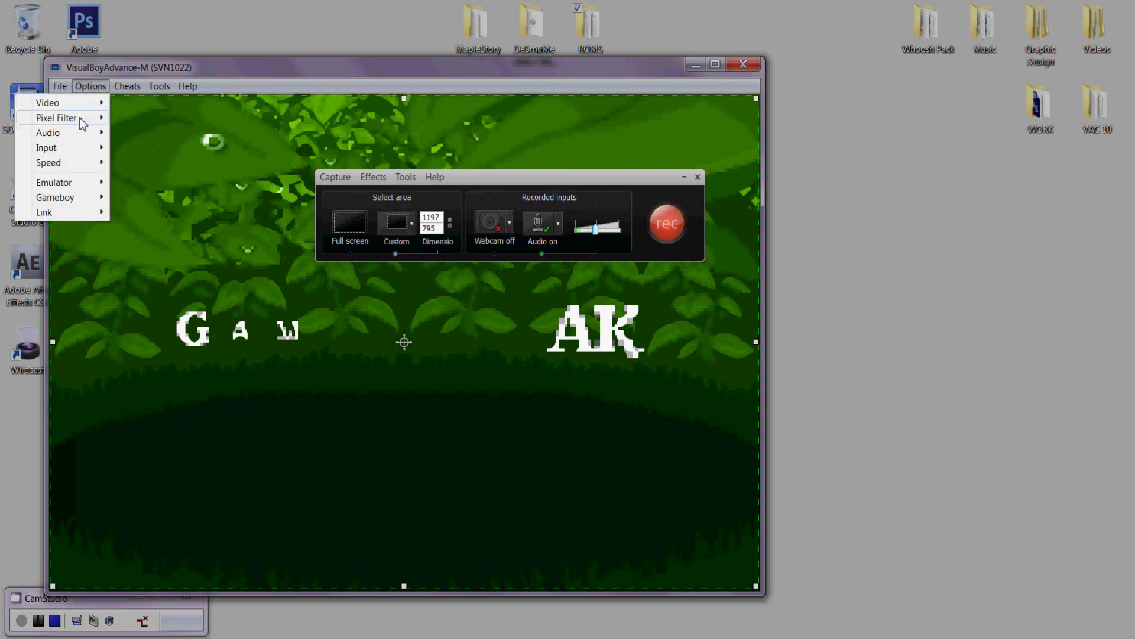
mouse_move(108, 122)
mouse_move(157, 136)
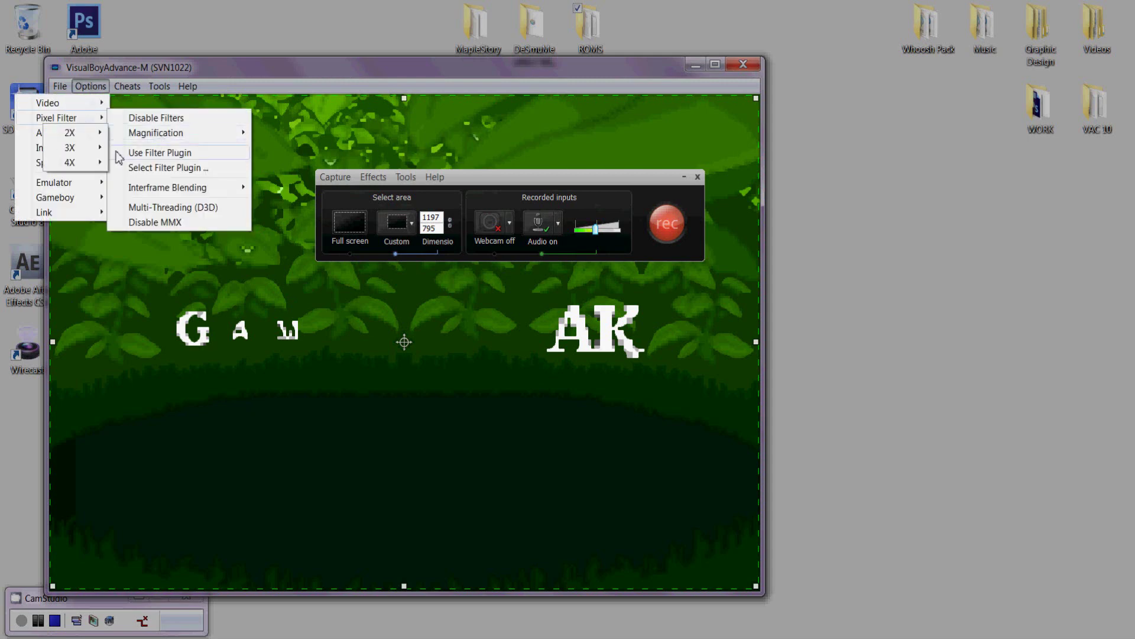
mouse_move(81, 170)
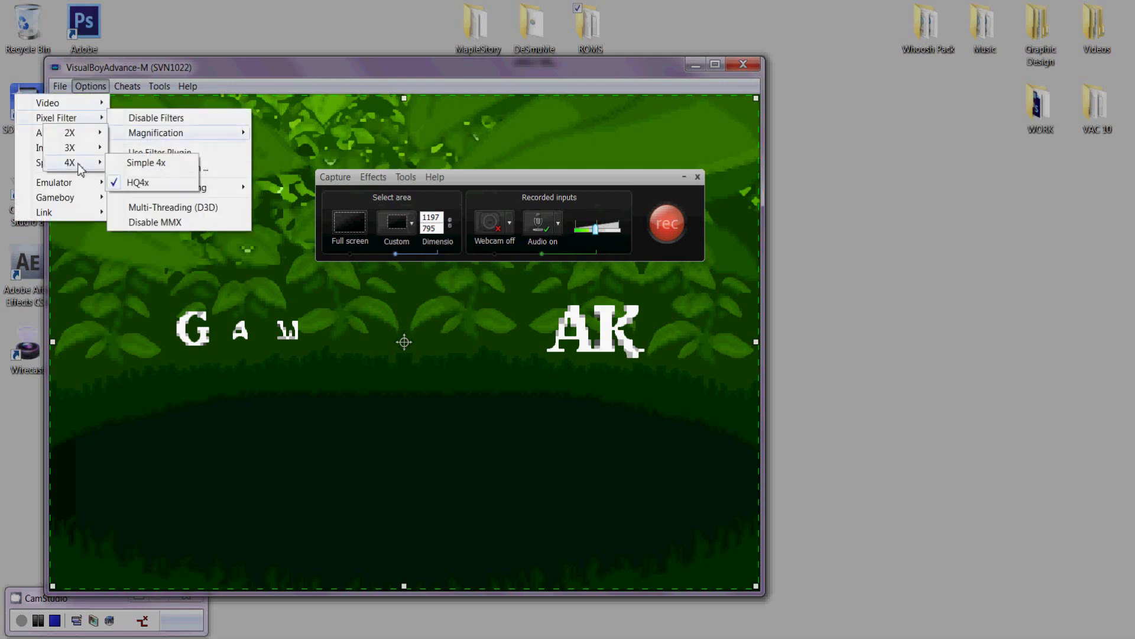
click(138, 183)
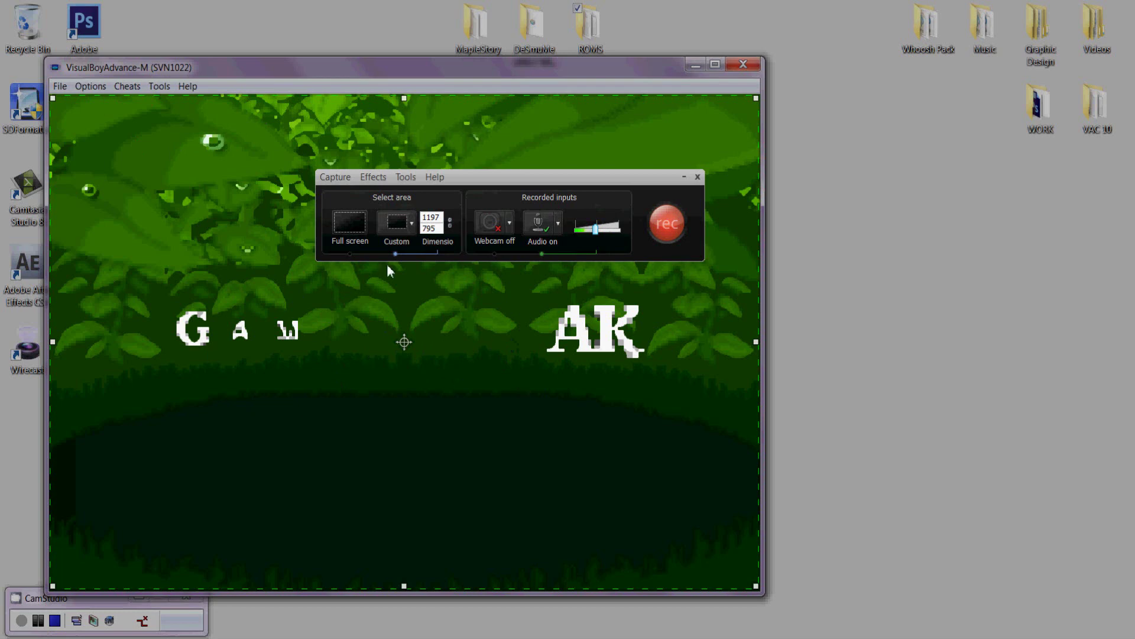
Reopen the Pixel Filter menu to verify HQ4x, then close it unchanged.
click(84, 86)
mouse_move(59, 118)
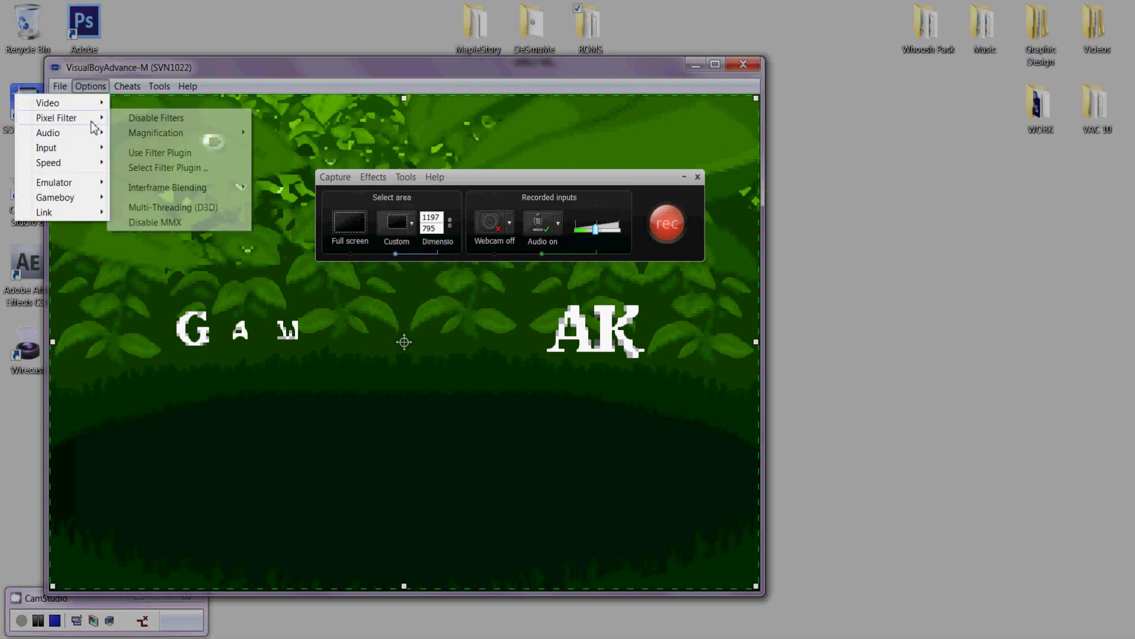
mouse_move(155, 134)
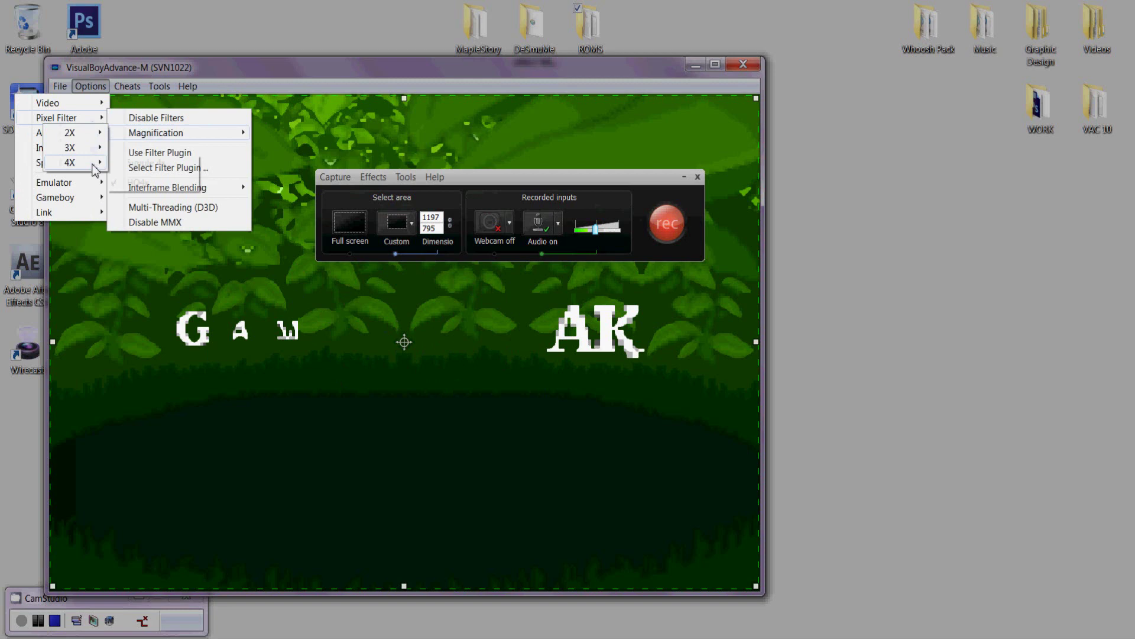
mouse_move(70, 162)
click(474, 104)
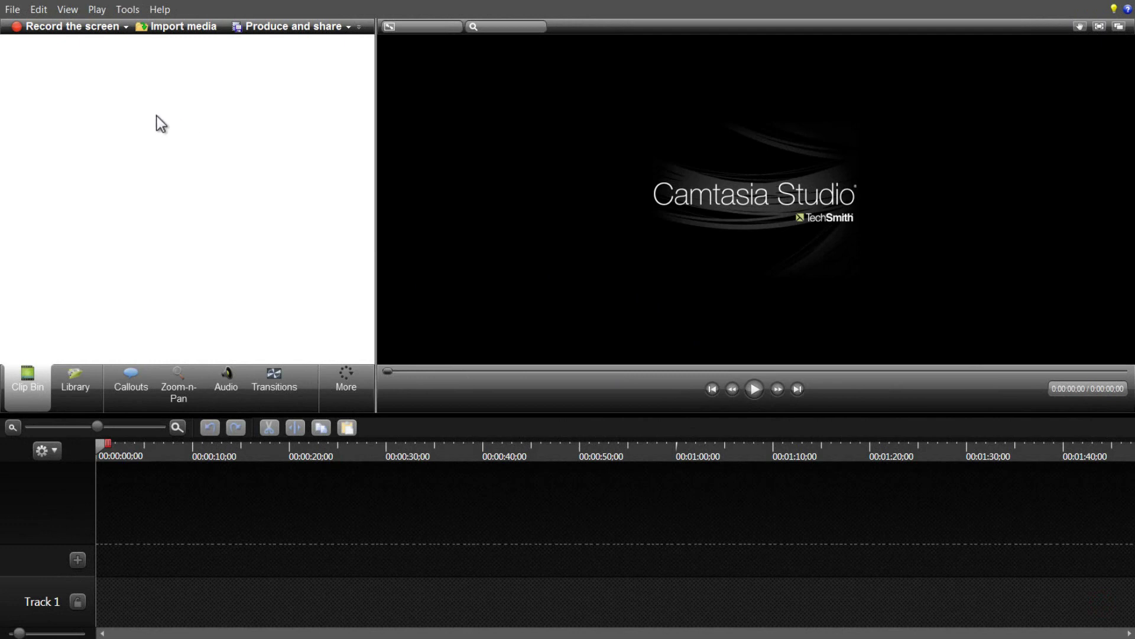
Import TemplateTest.jpg onto Track 1 and turn off Keep aspect ratio in Editing Dimensions.
click(188, 28)
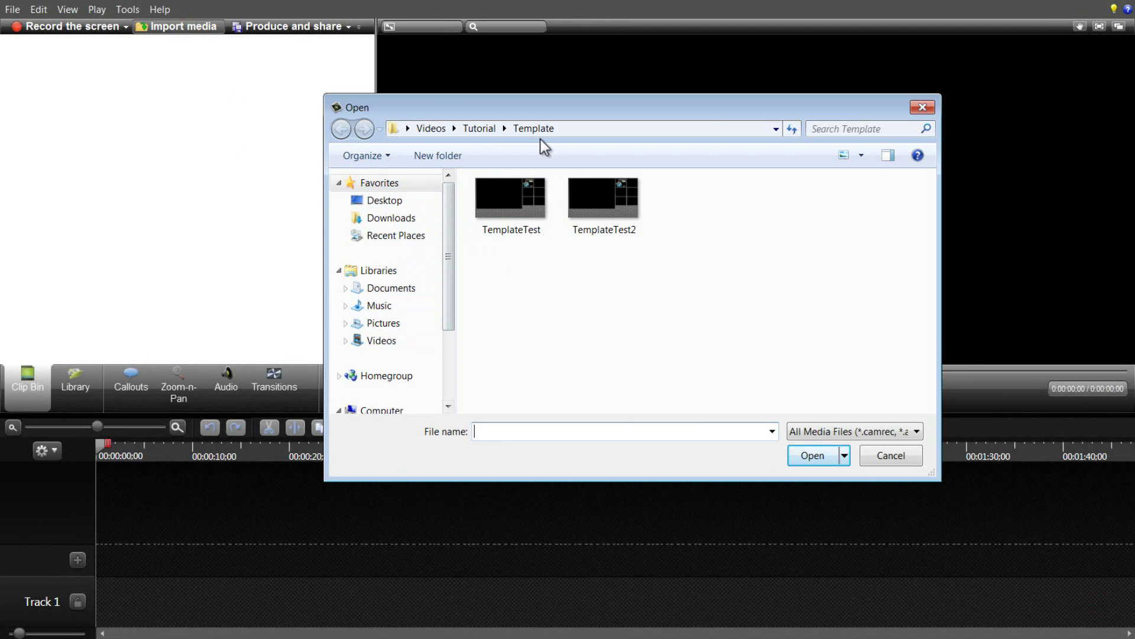
double_click(524, 217)
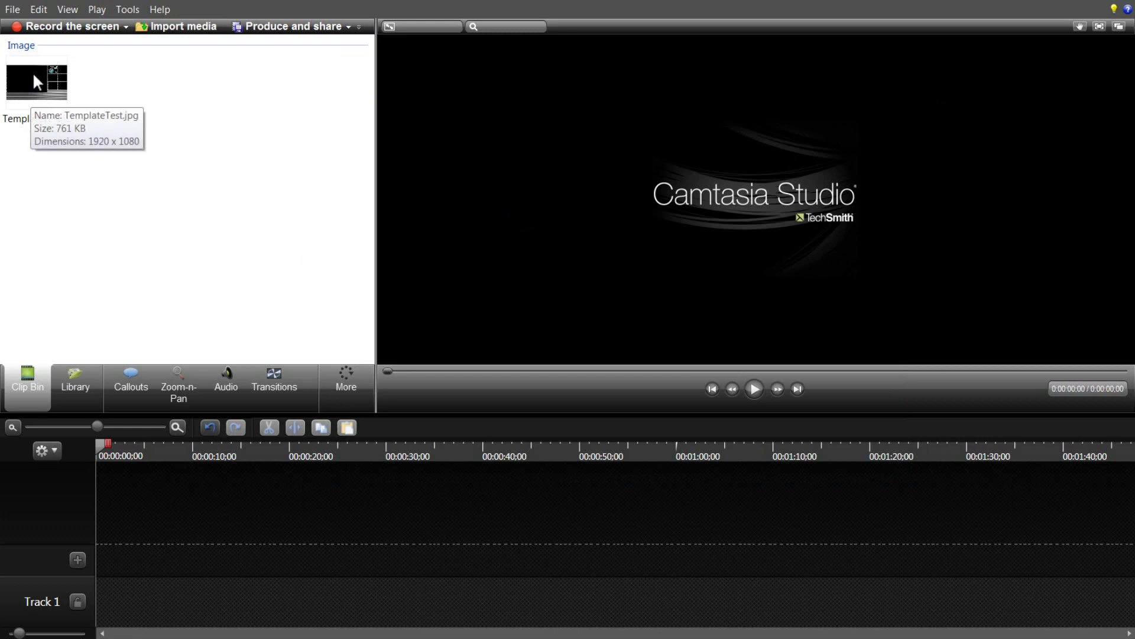
drag(34, 75, 132, 603)
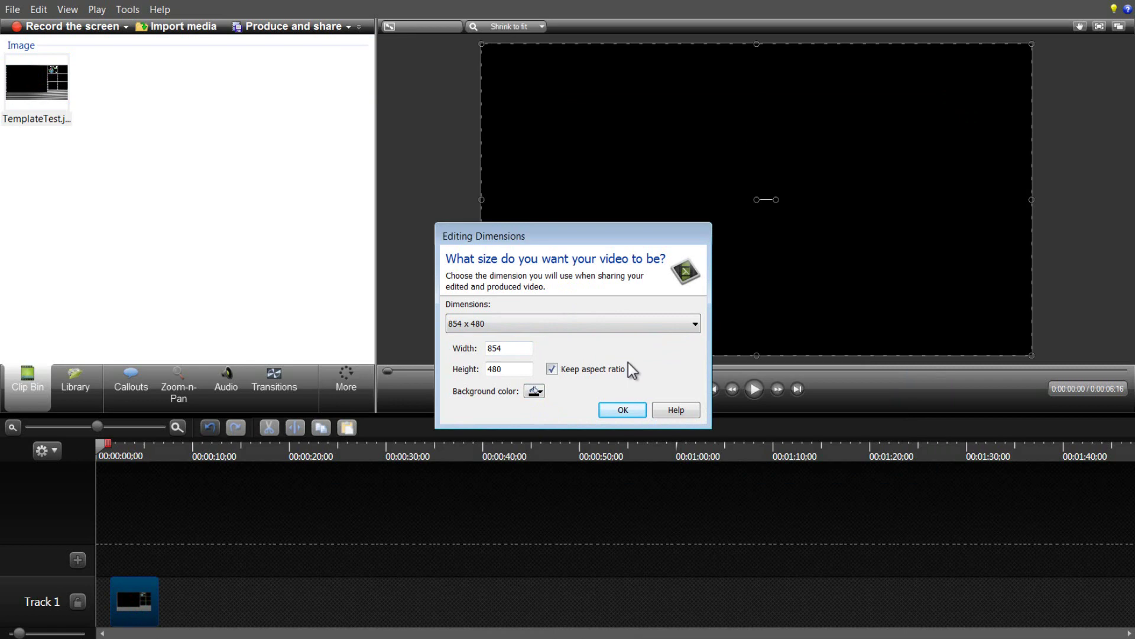
click(554, 370)
drag(516, 349, 477, 361)
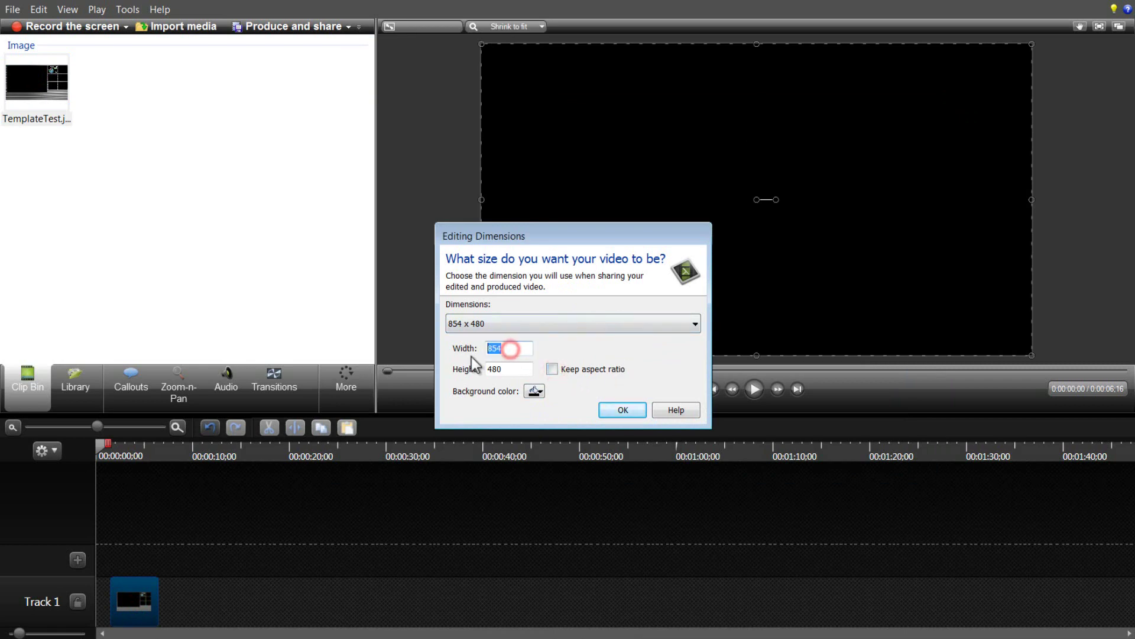
Enter width 1920 and height 1080 in Editing Dimensions and confirm.
text(1920)
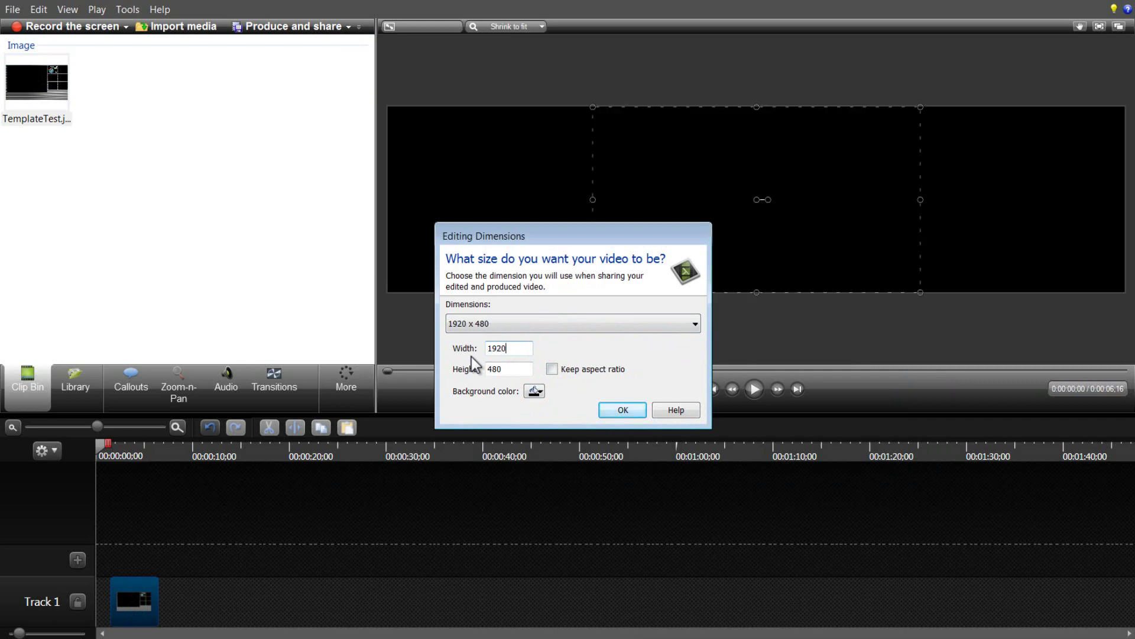
drag(512, 370, 472, 378)
text(1080)
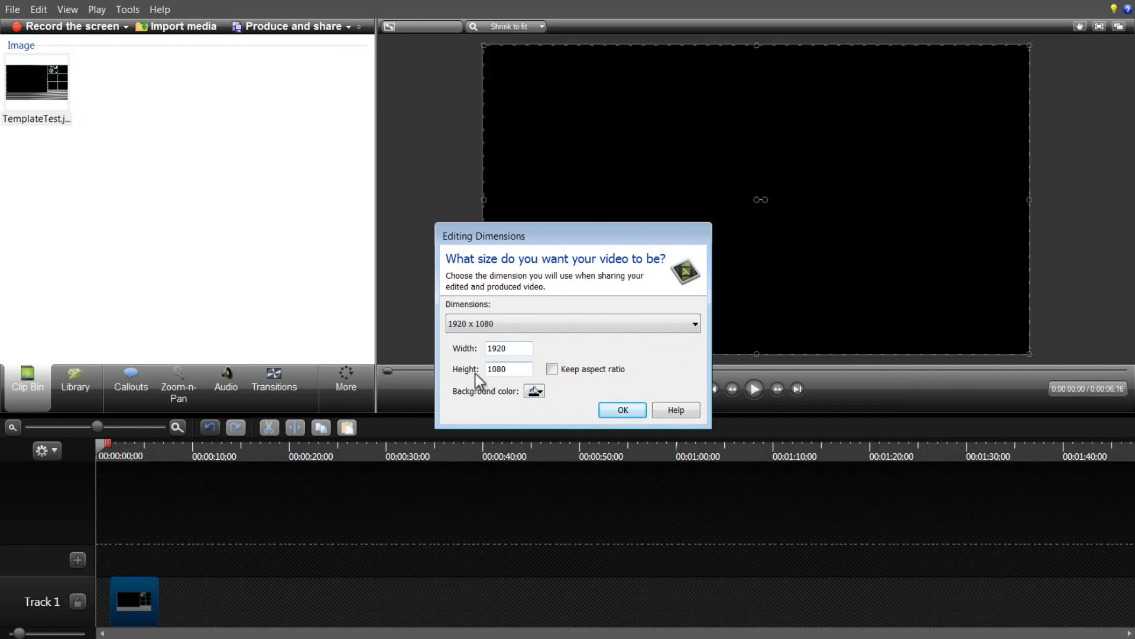
click(623, 409)
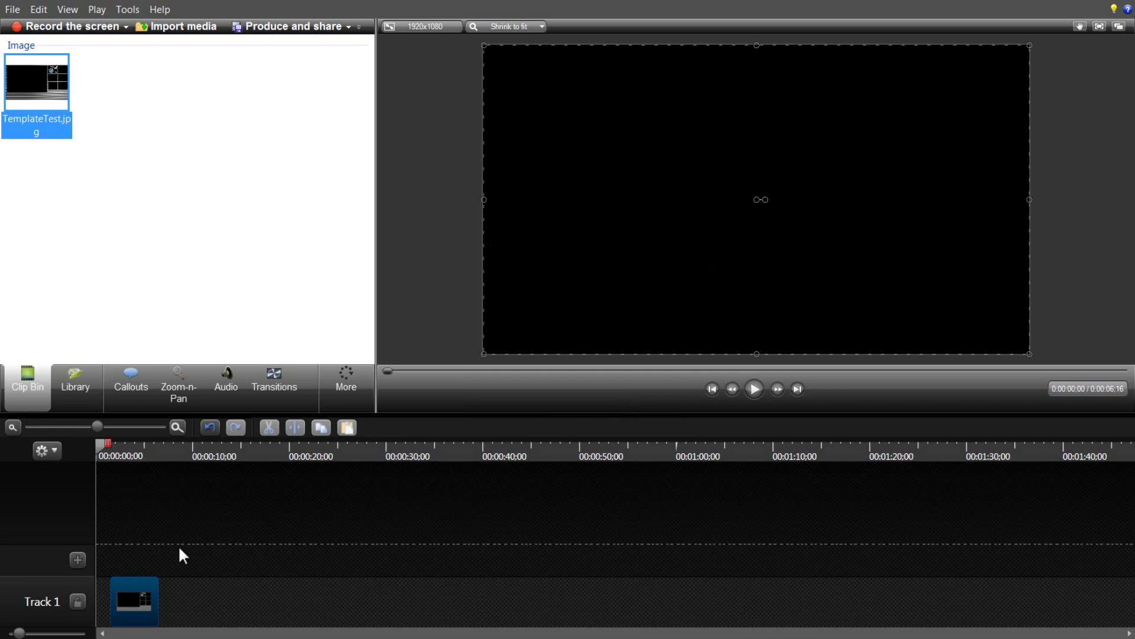
Drop TemplateTest.jpg at the start of Track 1 and snap it into place on the canvas.
drag(127, 598, 122, 601)
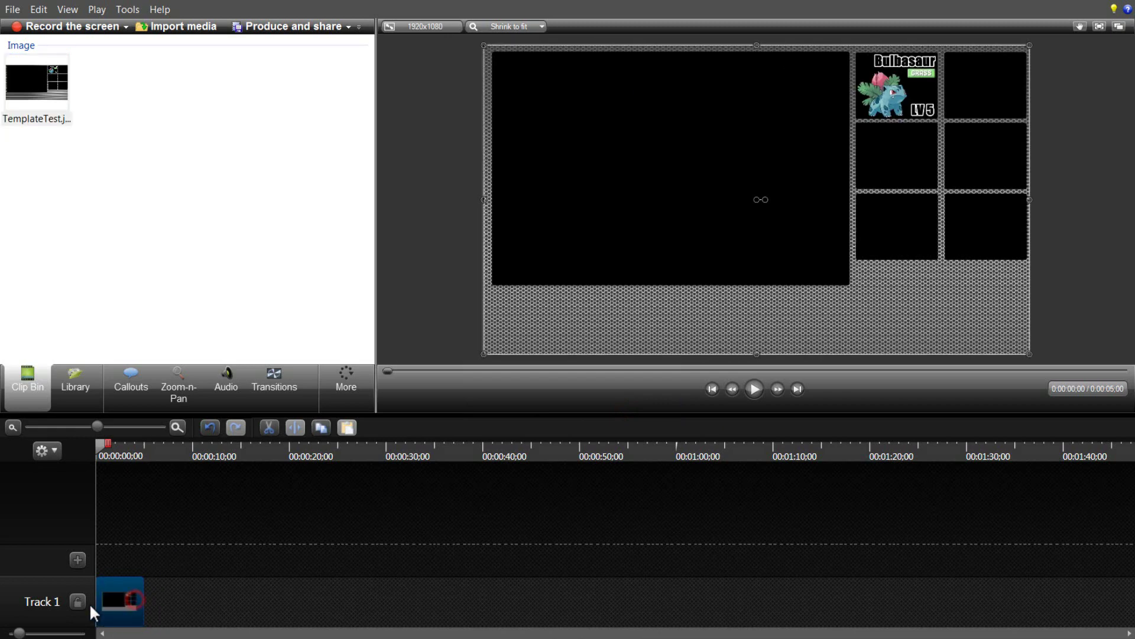
click(454, 333)
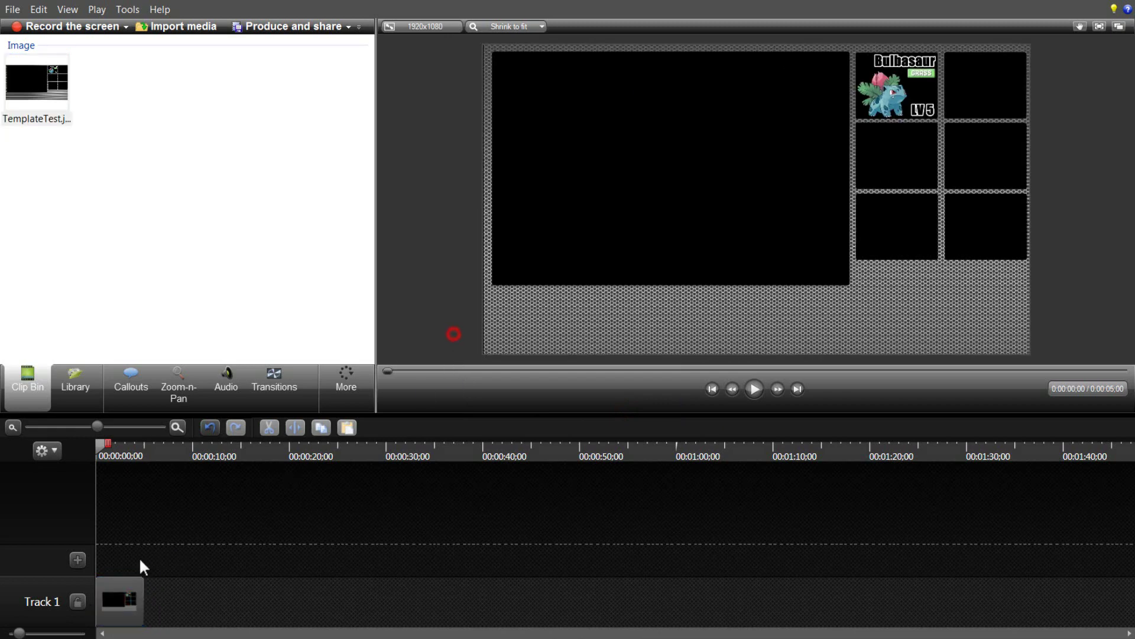
click(590, 255)
click(657, 247)
click(435, 280)
drag(643, 268, 646, 271)
click(463, 262)
Stretch the template clip's duration out to about 50 seconds (0:00:50;27).
click(118, 603)
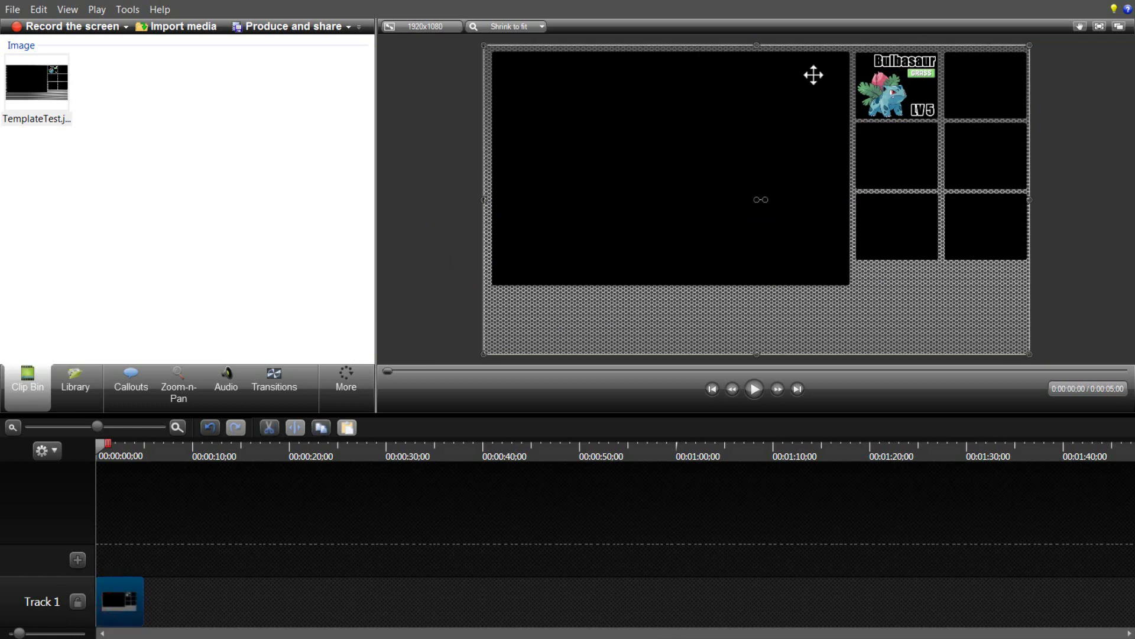
click(1051, 251)
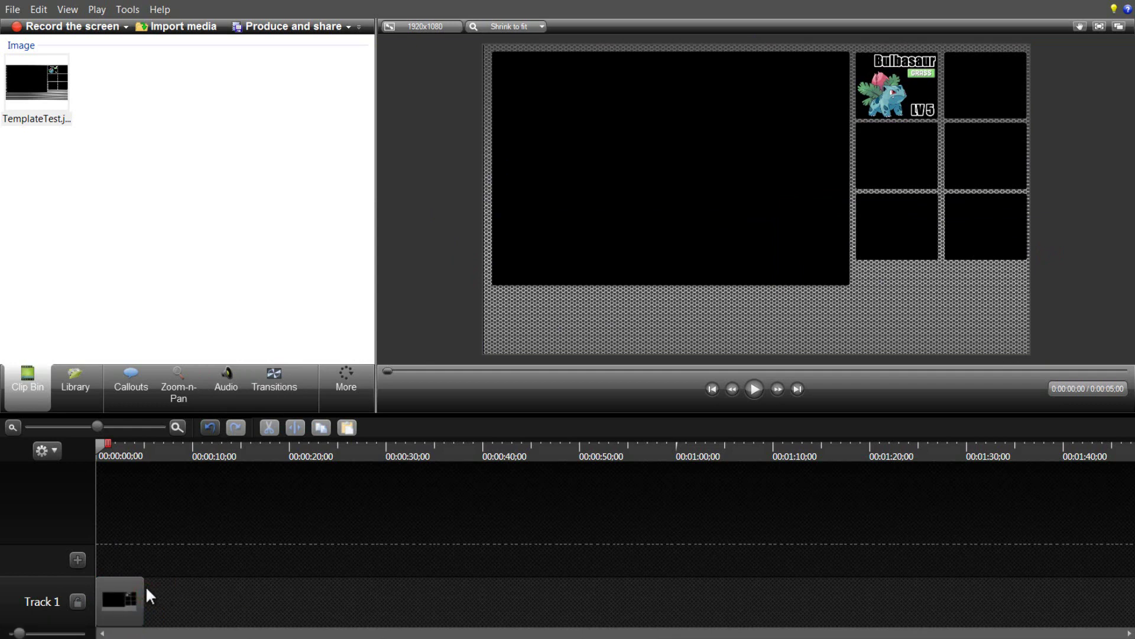
drag(144, 597, 503, 608)
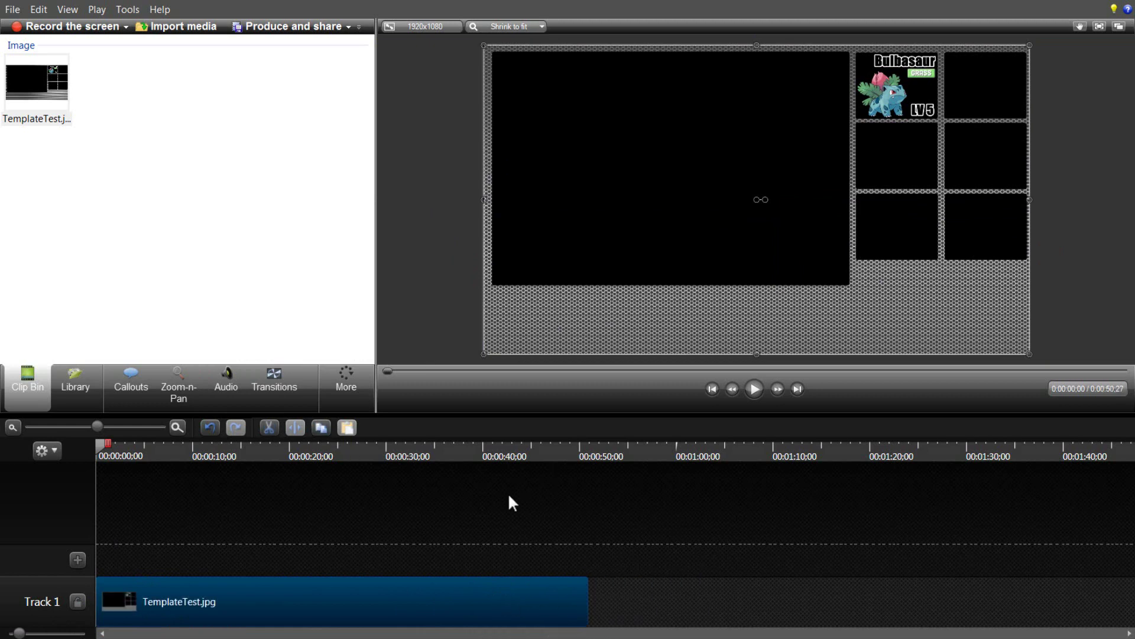
Import Volt11Top.wmv from Desktop > Videos > Volt.
click(161, 33)
click(401, 201)
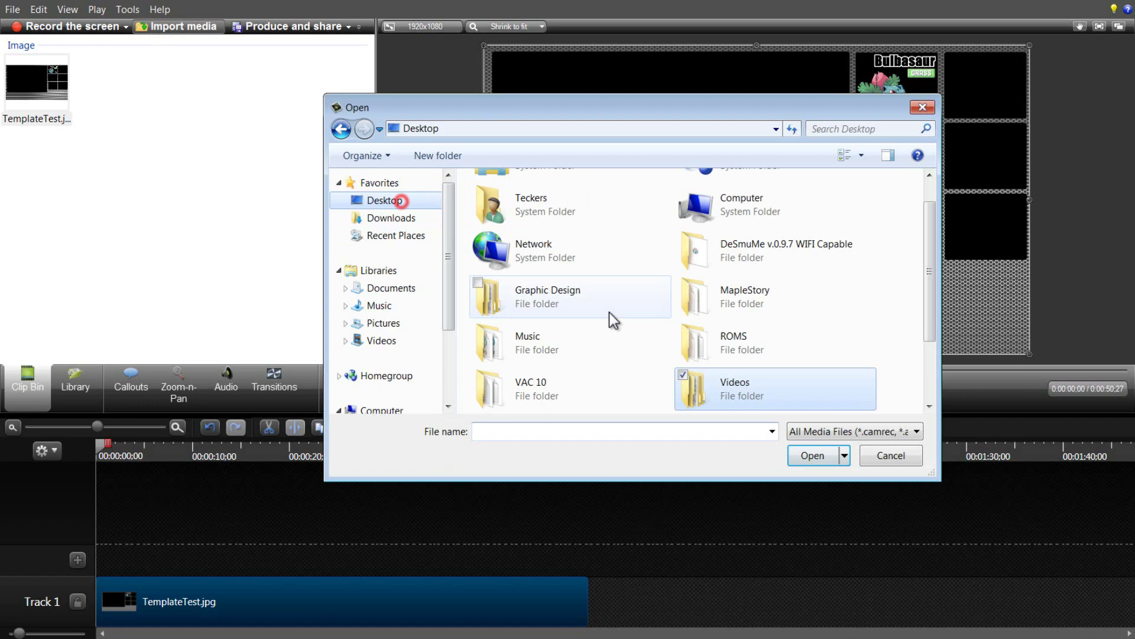
double_click(784, 398)
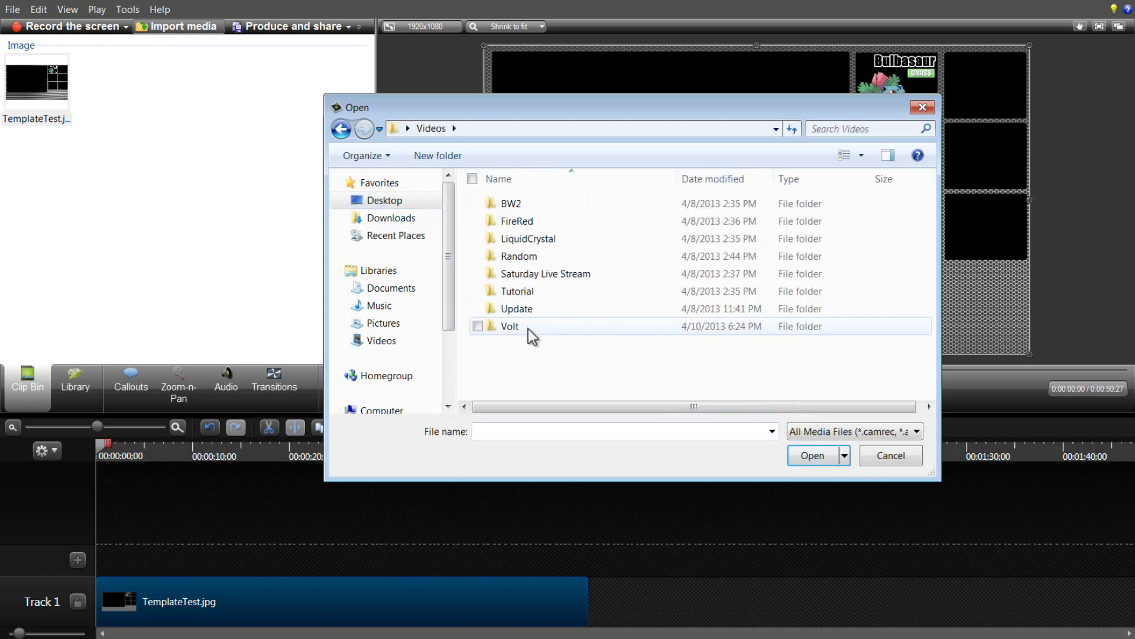
double_click(509, 326)
double_click(509, 340)
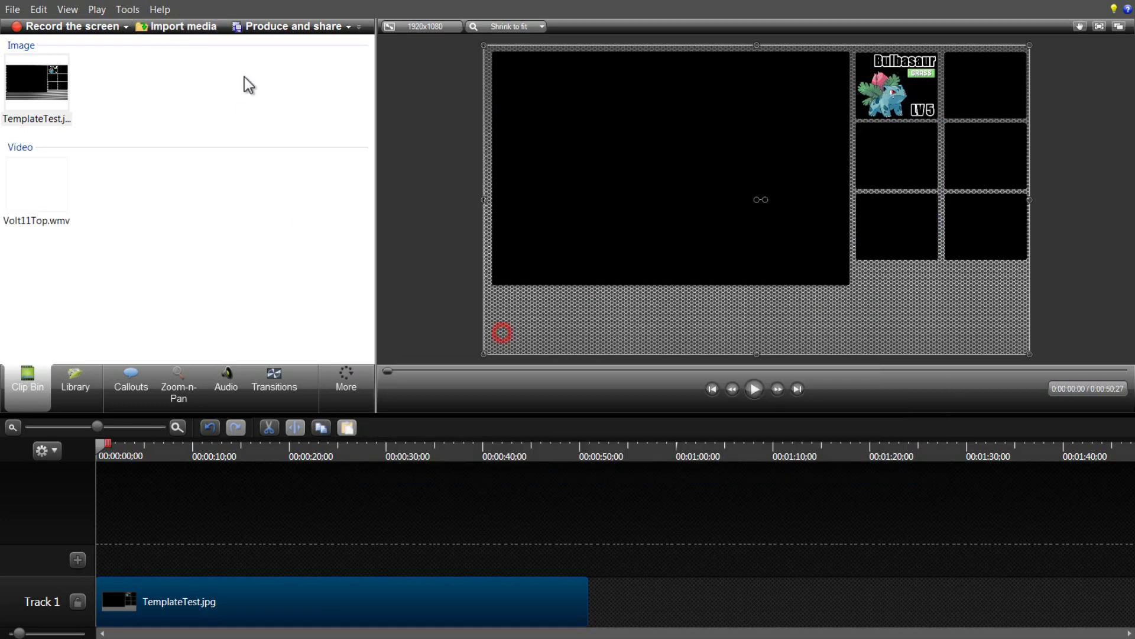
Place Volt11Top on Track 2 and scale it into the template's large black frame.
drag(37, 181, 179, 551)
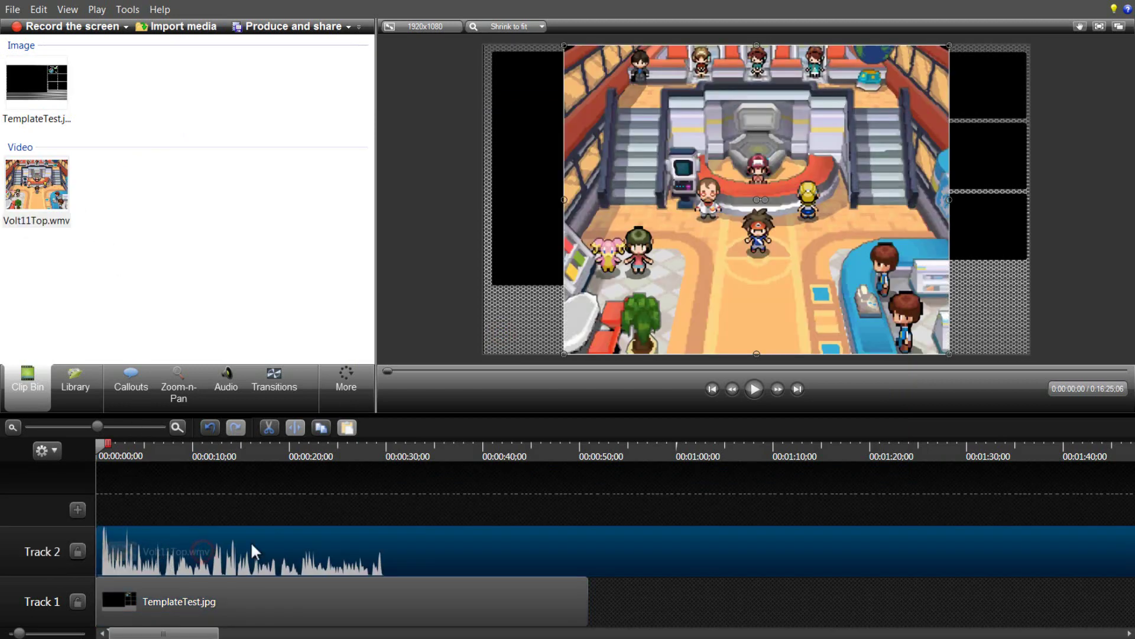
drag(670, 252, 601, 260)
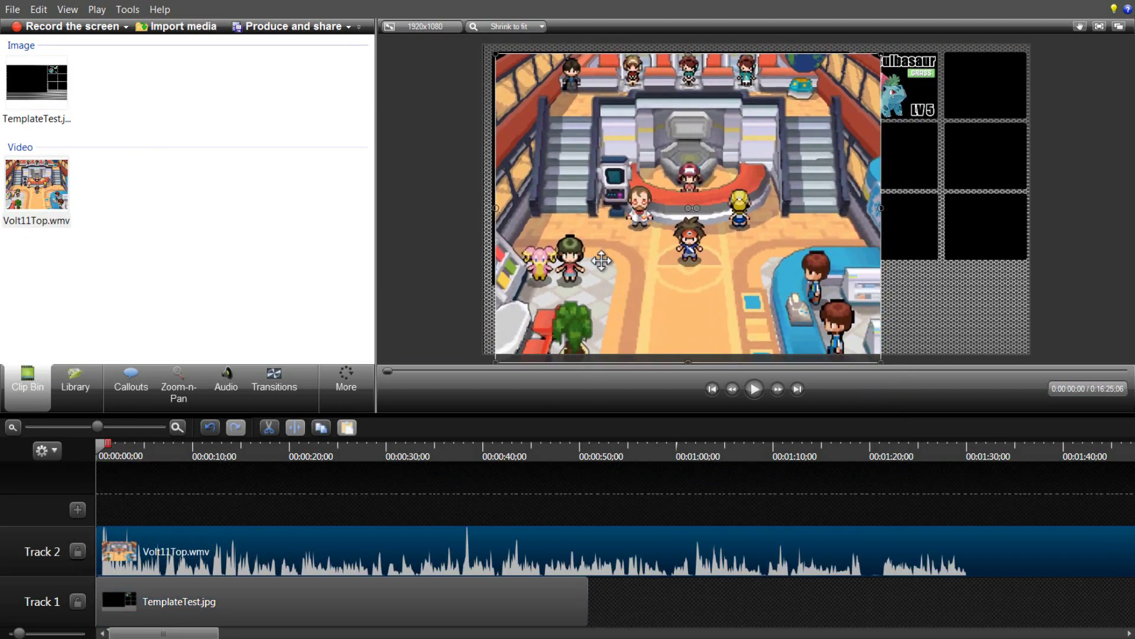
drag(881, 362, 782, 283)
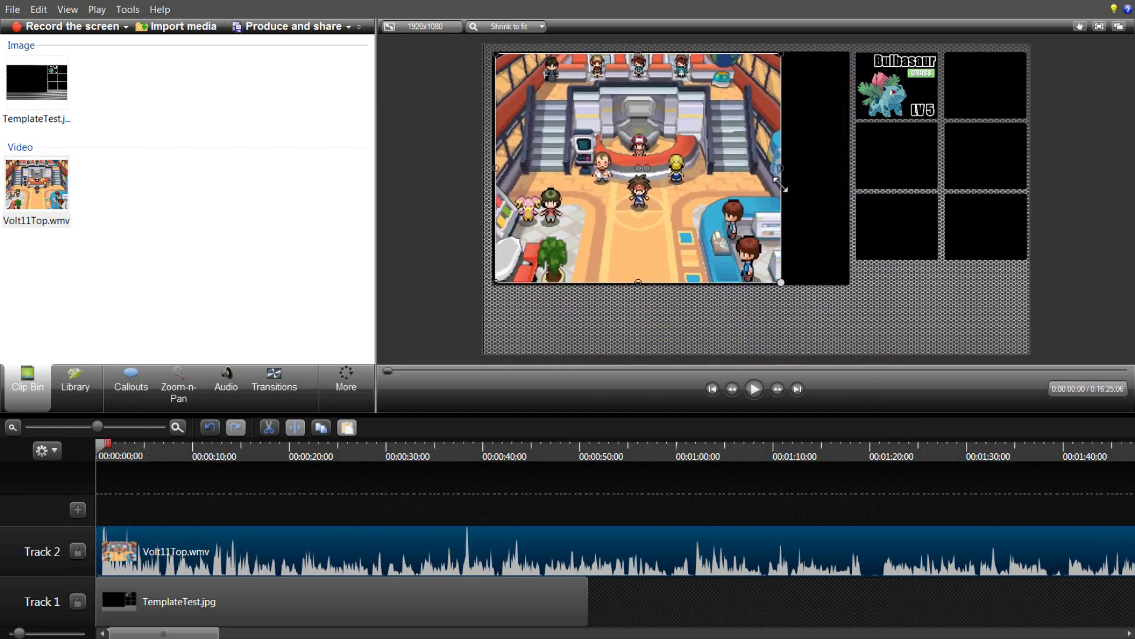
click(1070, 228)
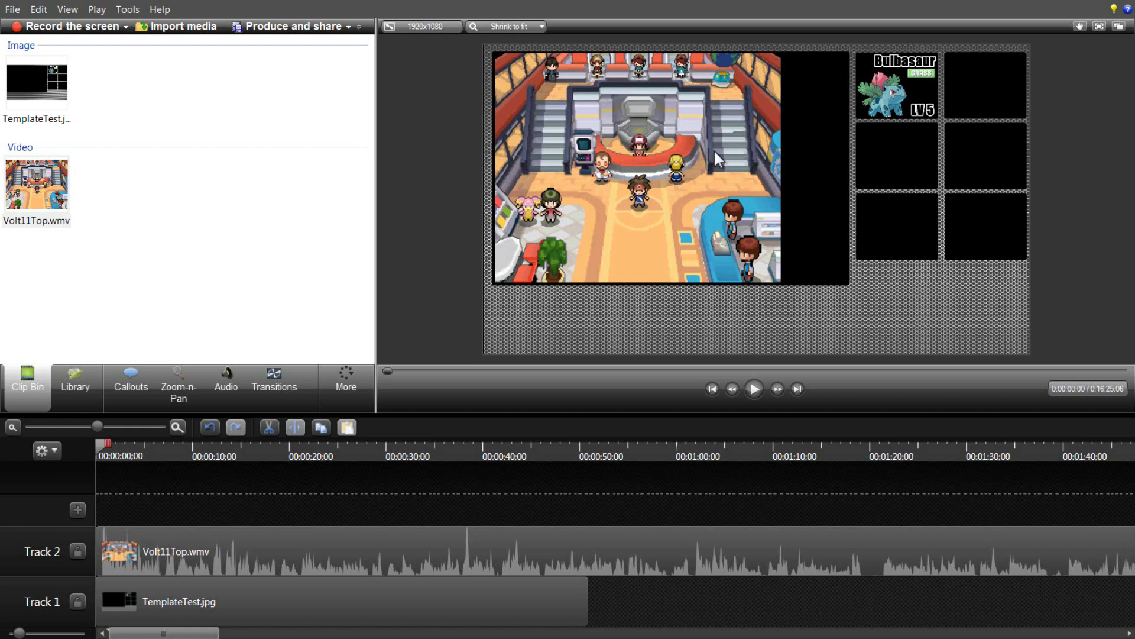
click(722, 181)
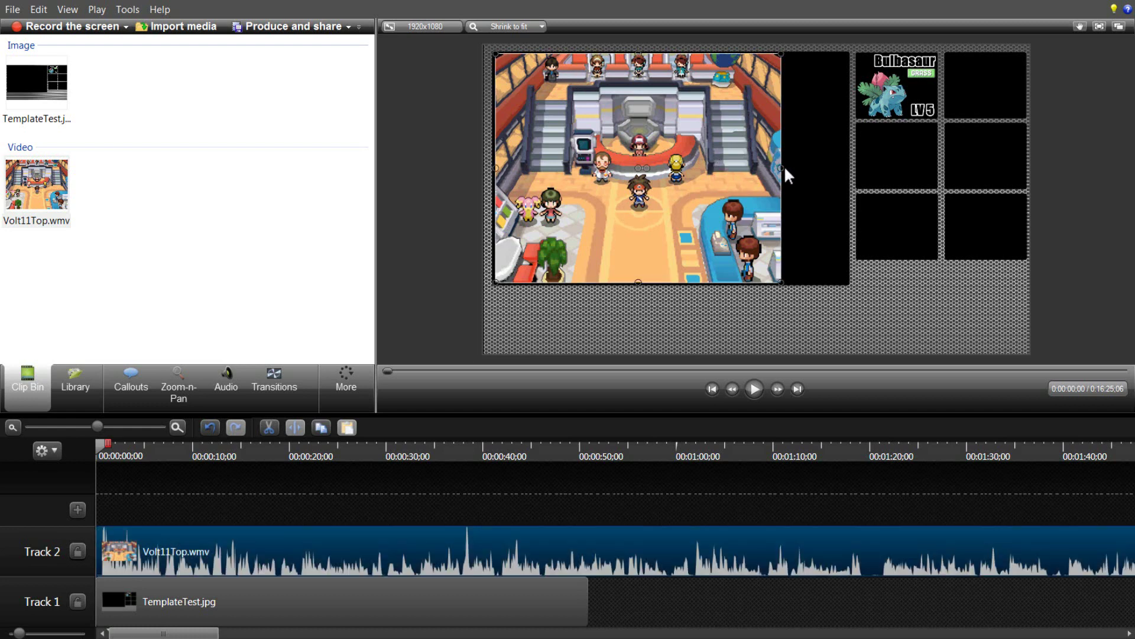
drag(781, 167, 848, 172)
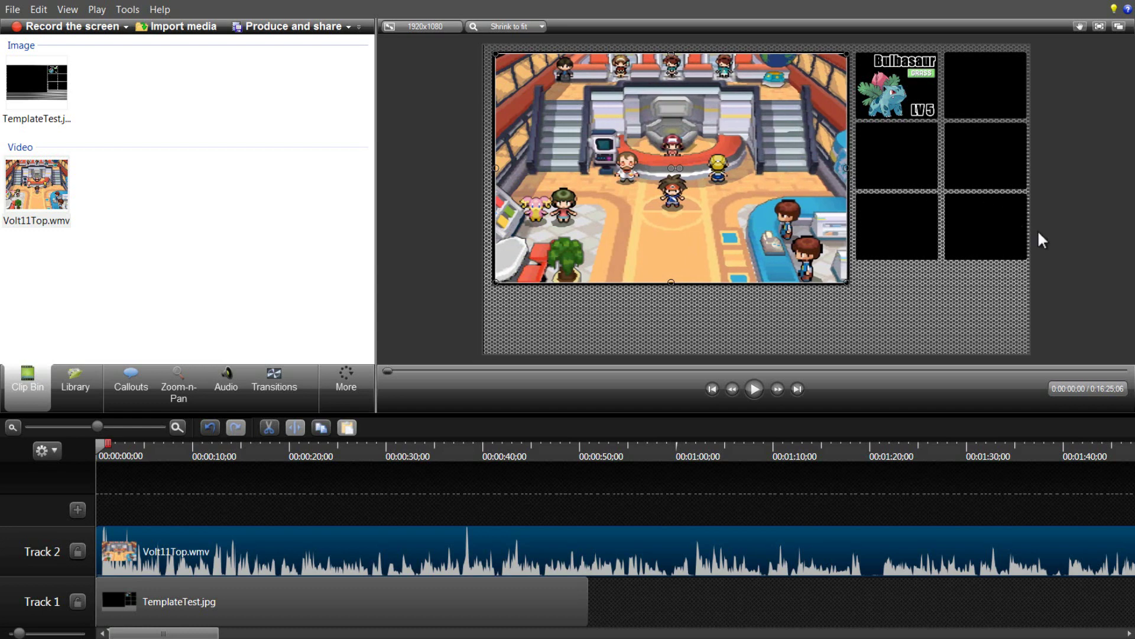
click(1052, 244)
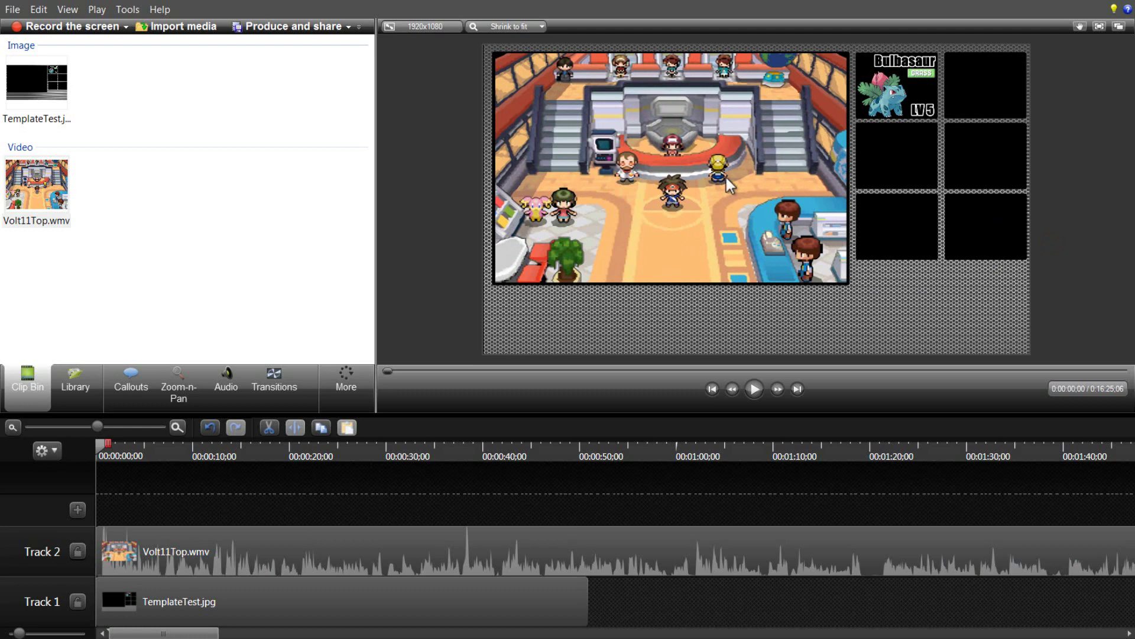
key(ctrl+y)
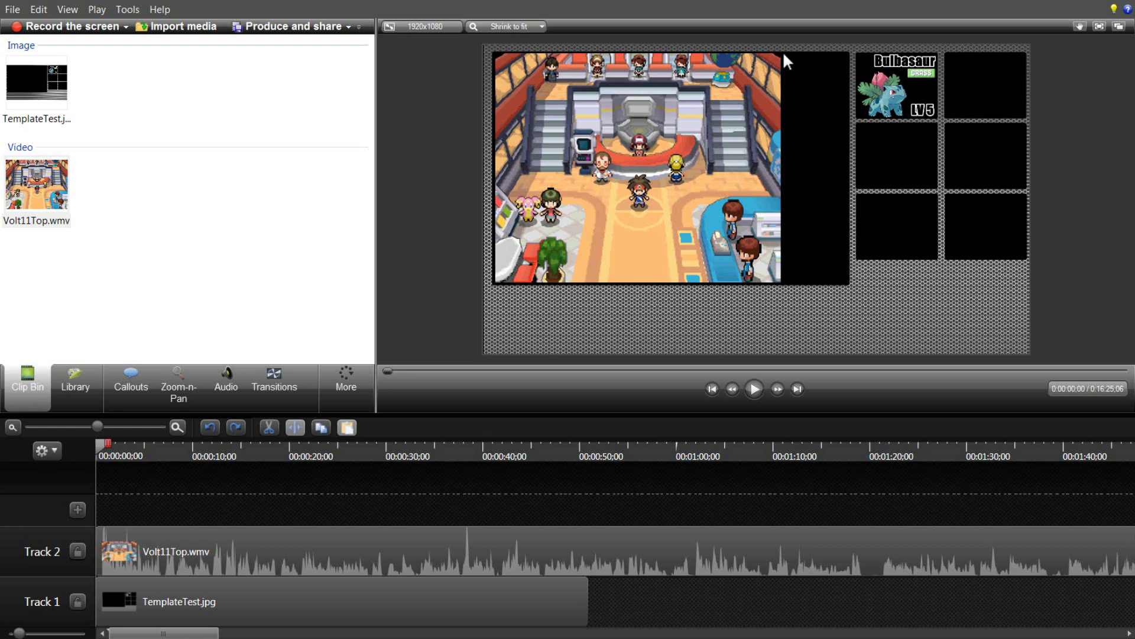
Narrow the Volt11Top.wmv gameplay from its right edge, leaving a slim black strip in the template frame.
click(777, 242)
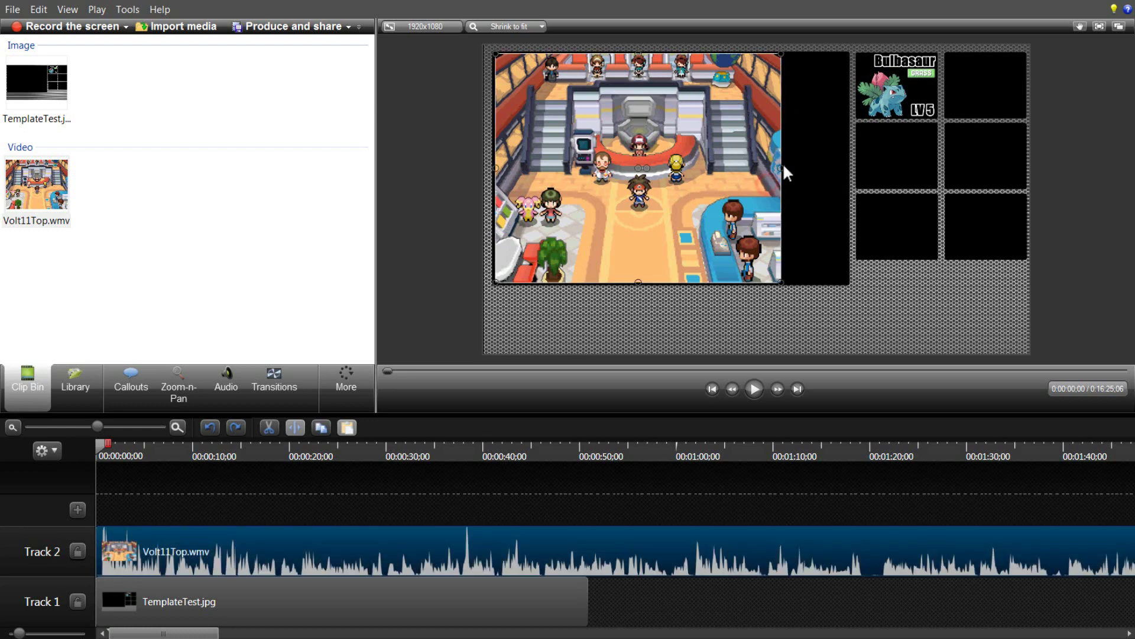
drag(780, 168, 847, 169)
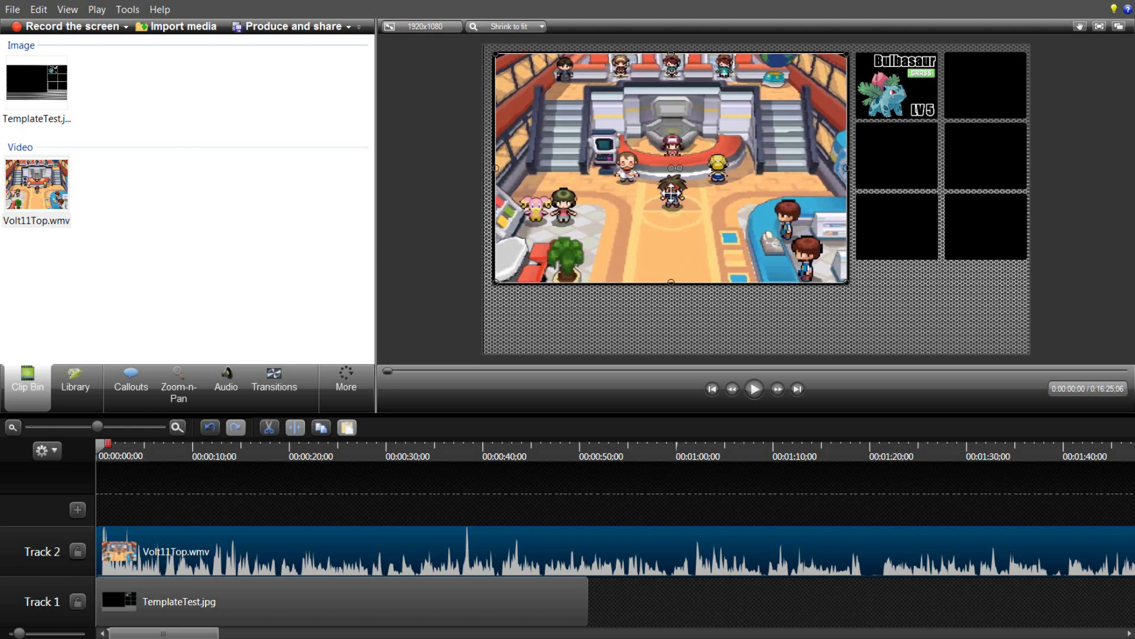
drag(847, 168, 807, 167)
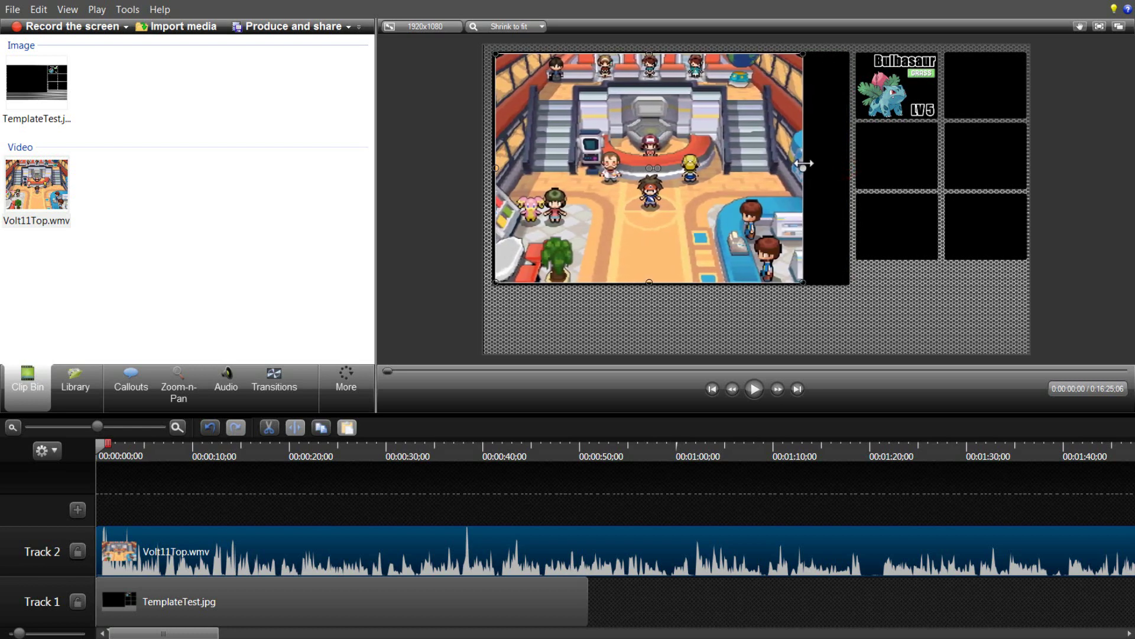
click(1061, 208)
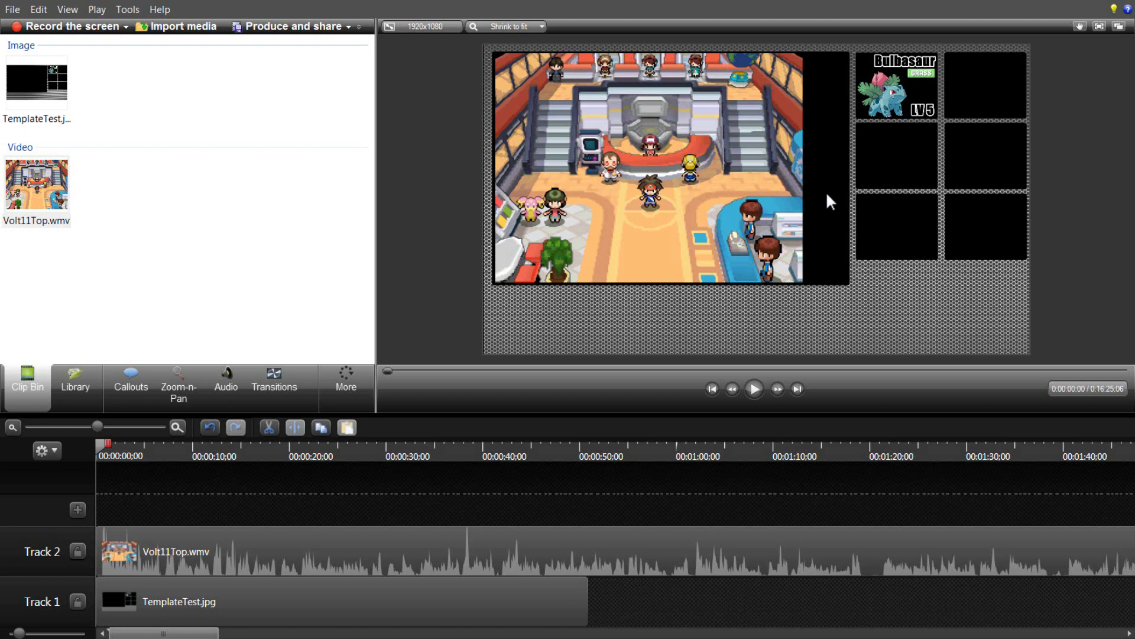
click(794, 169)
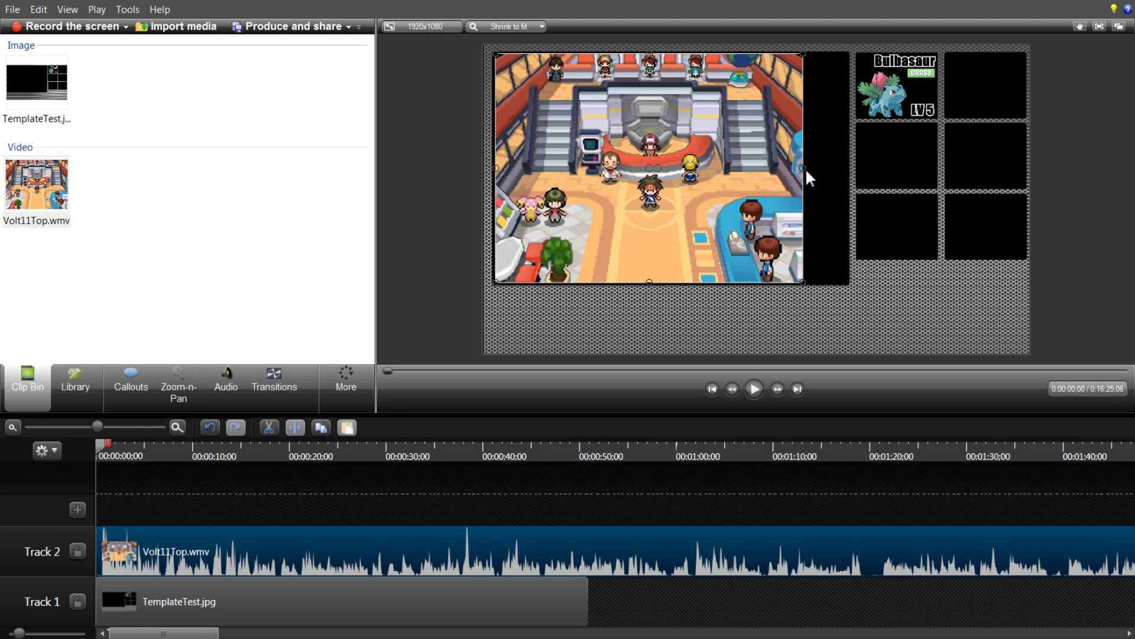
drag(803, 168, 798, 167)
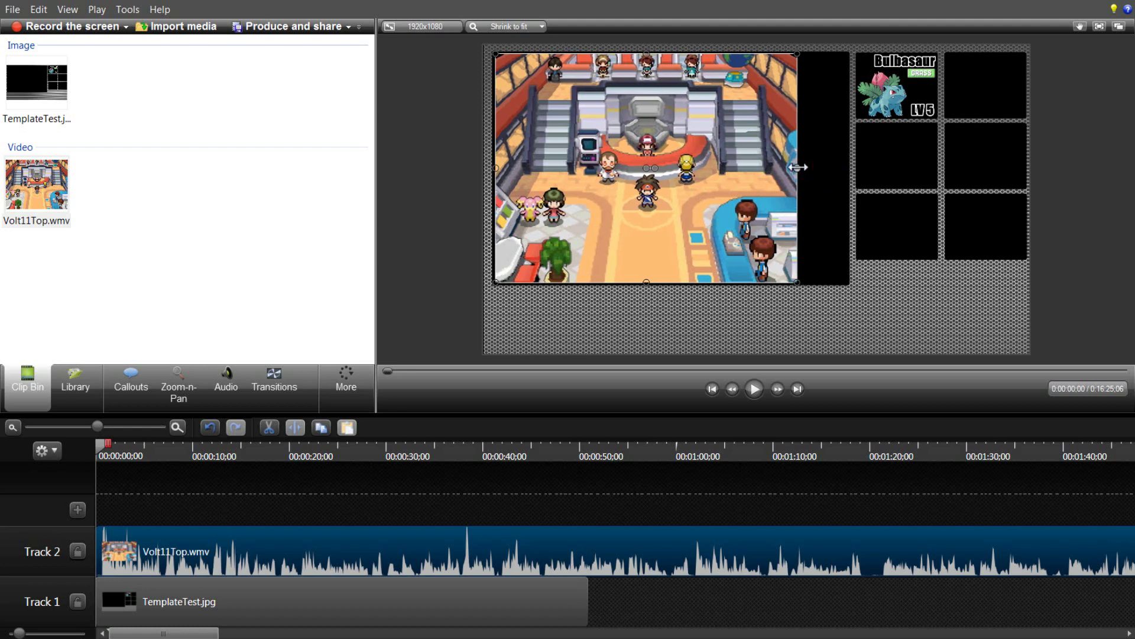
click(1053, 190)
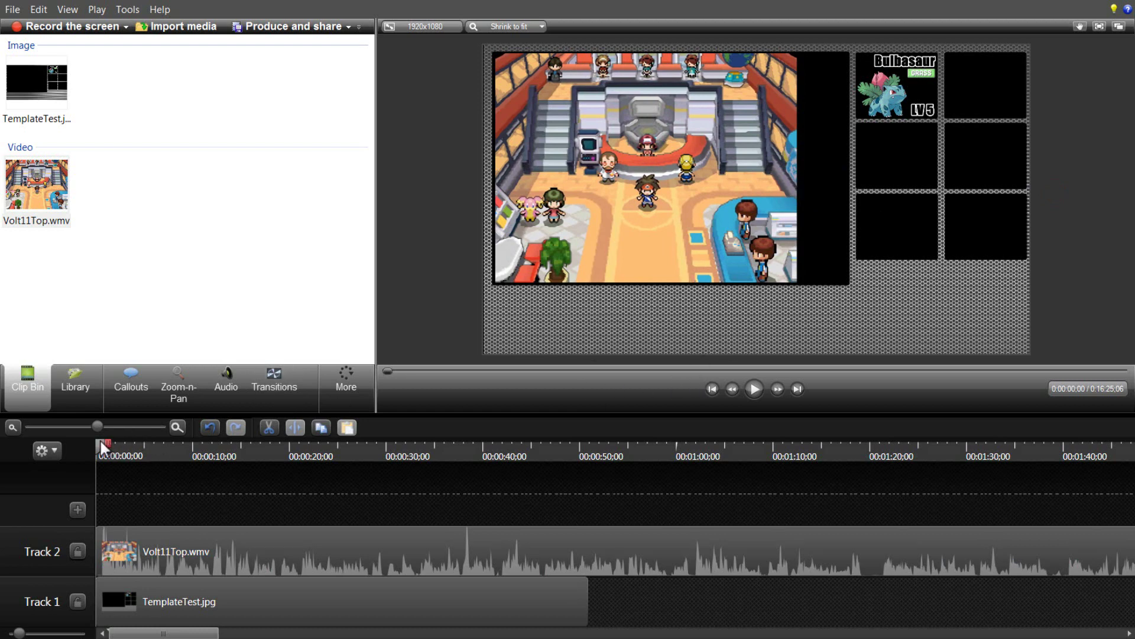
Scrub the timeline to 0:00:50;27, just past the end of the TemplateTest image.
drag(101, 443, 235, 444)
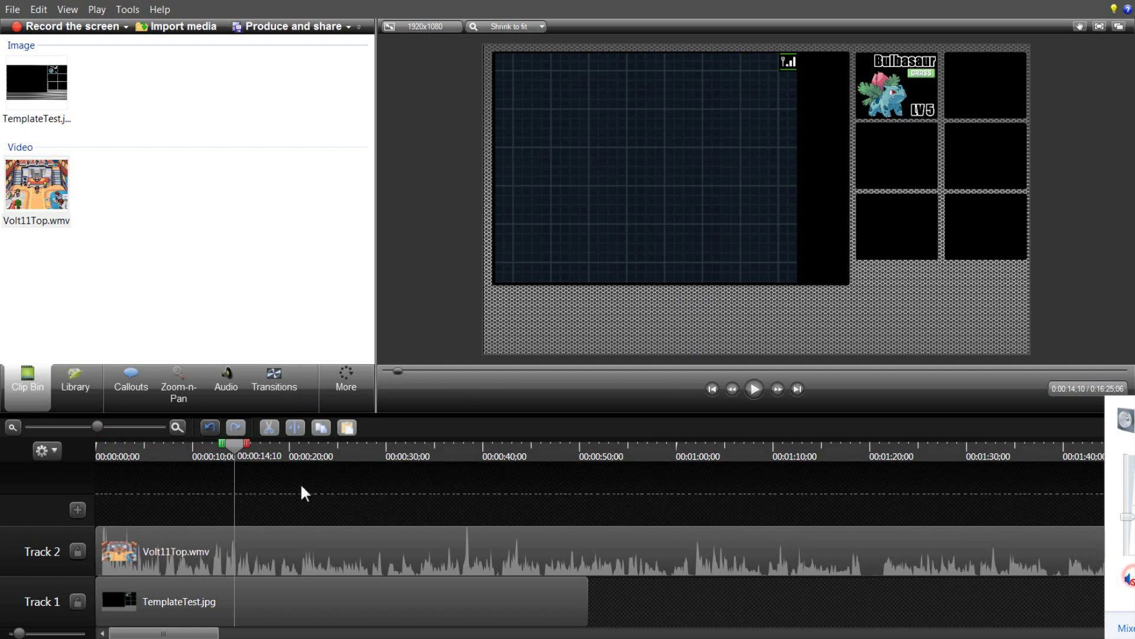
drag(236, 446, 588, 443)
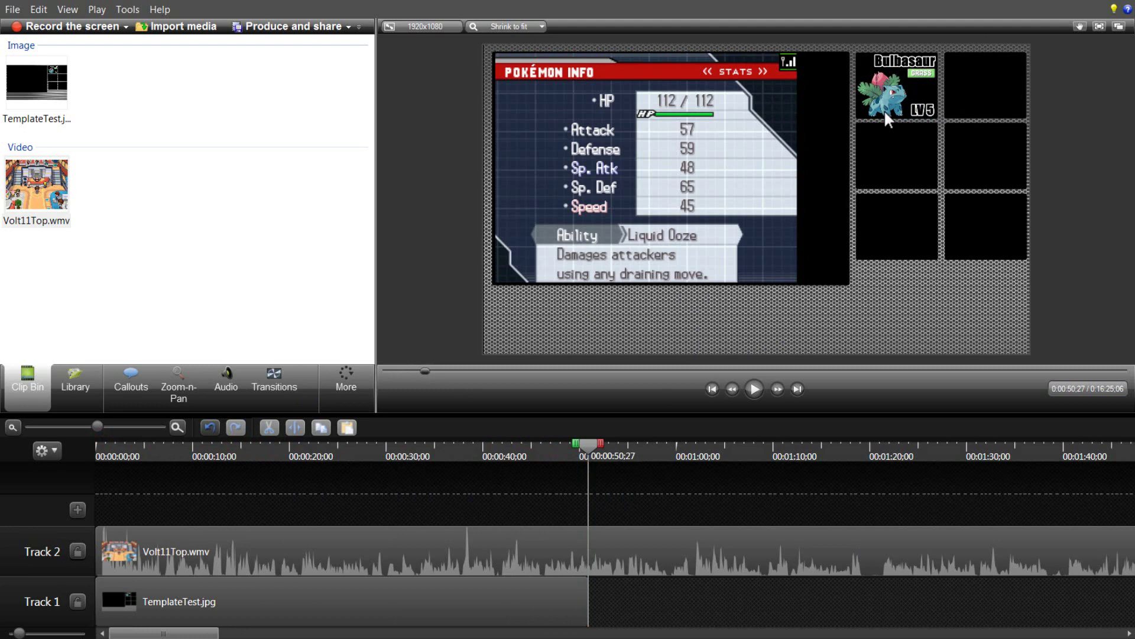
drag(591, 441, 571, 443)
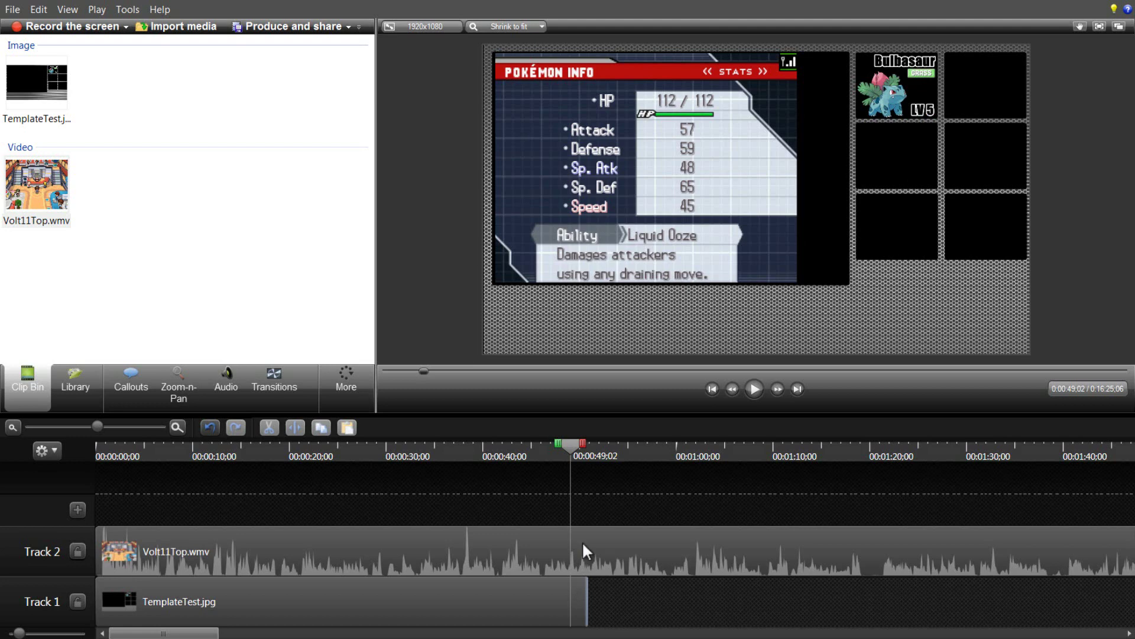
drag(574, 447, 590, 454)
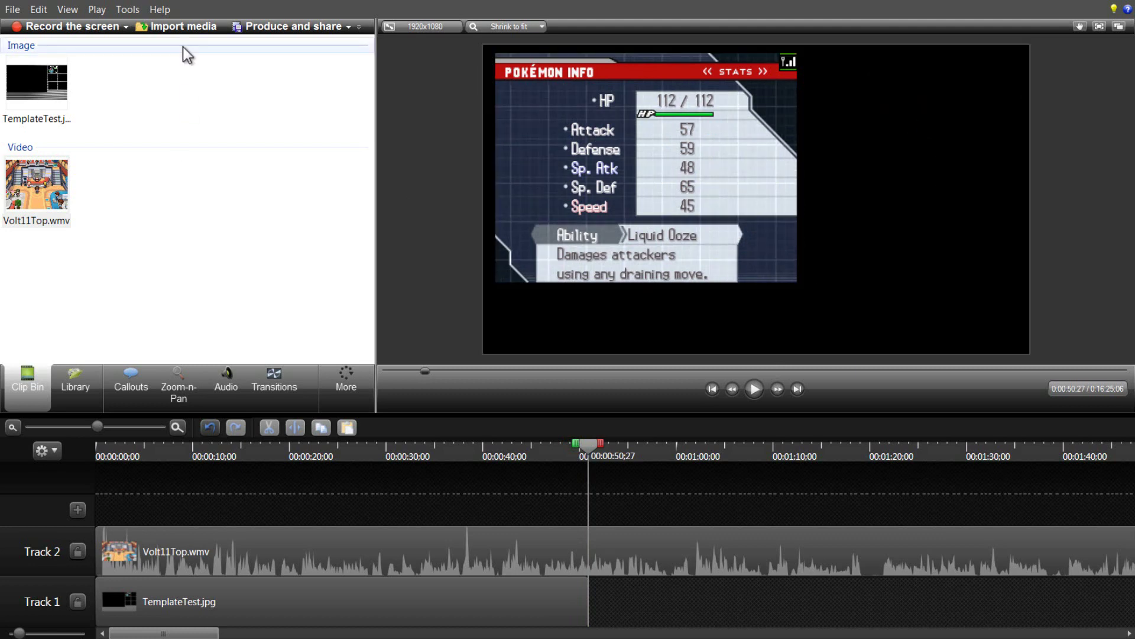
Import TemplateTest2.jpg from Desktop > Videos > Tutorial > Template and drop it onto Track 1.
click(180, 30)
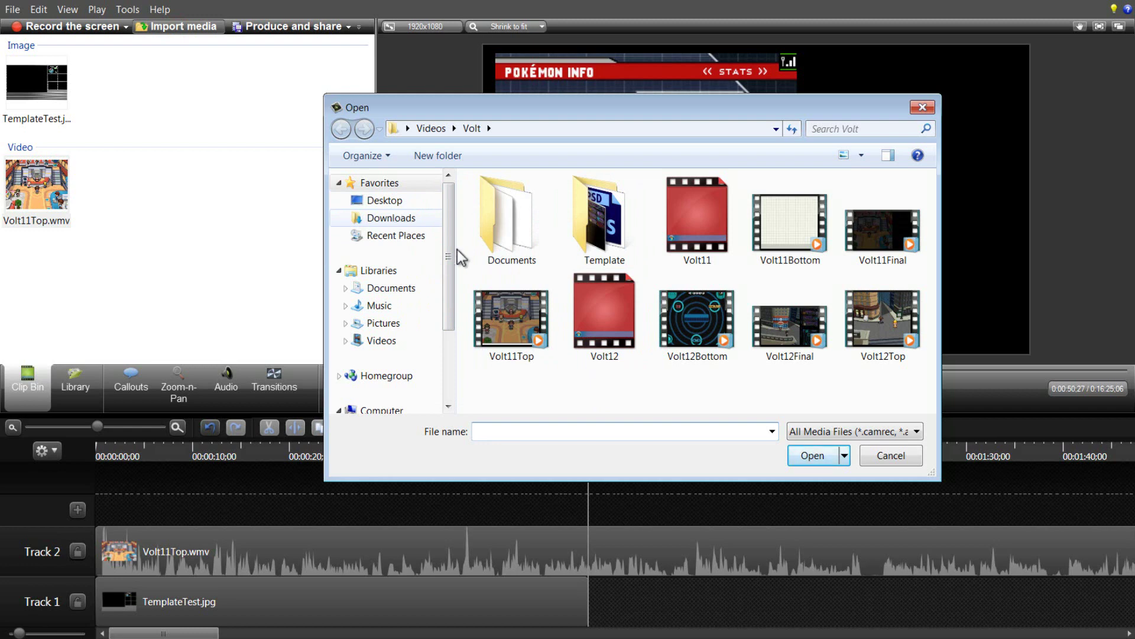
click(386, 202)
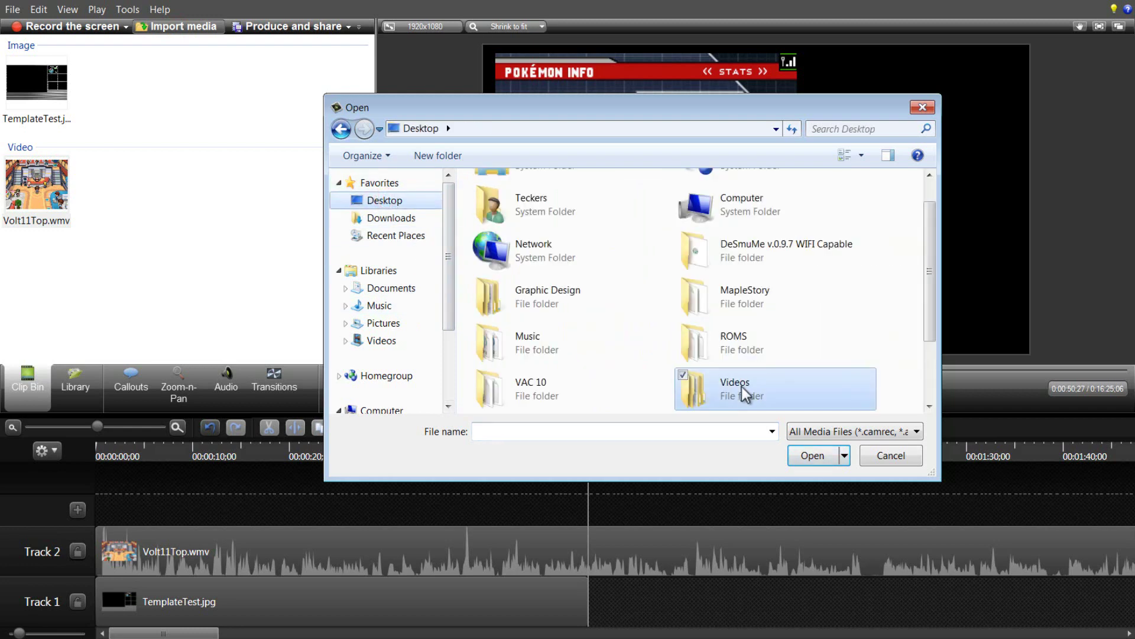
drag(931, 303, 849, 378)
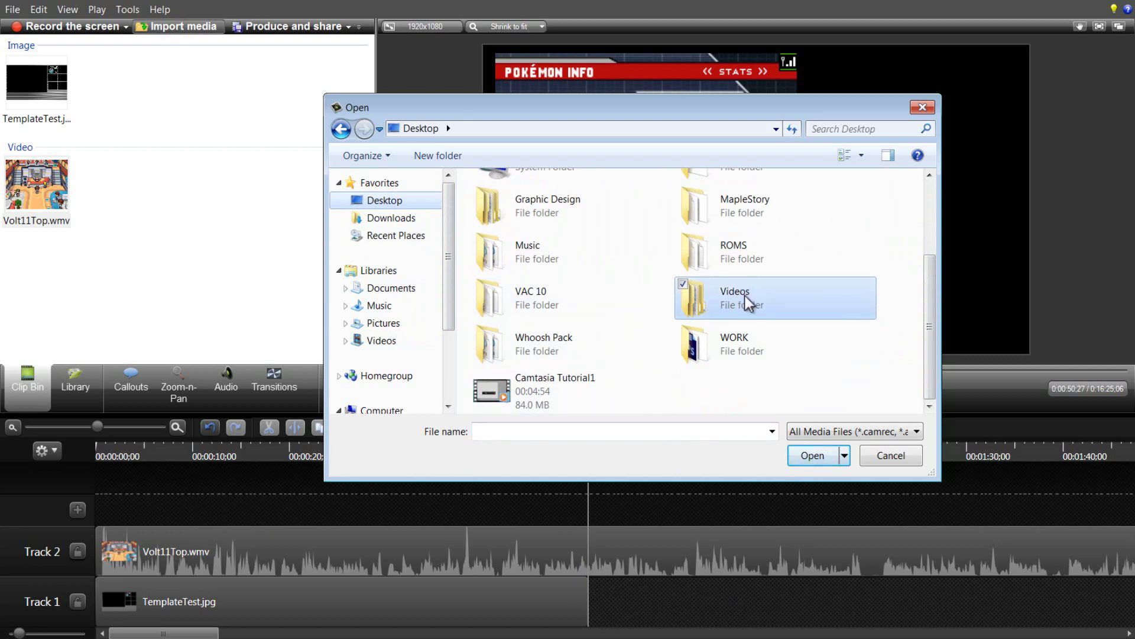
mouse_move(744, 296)
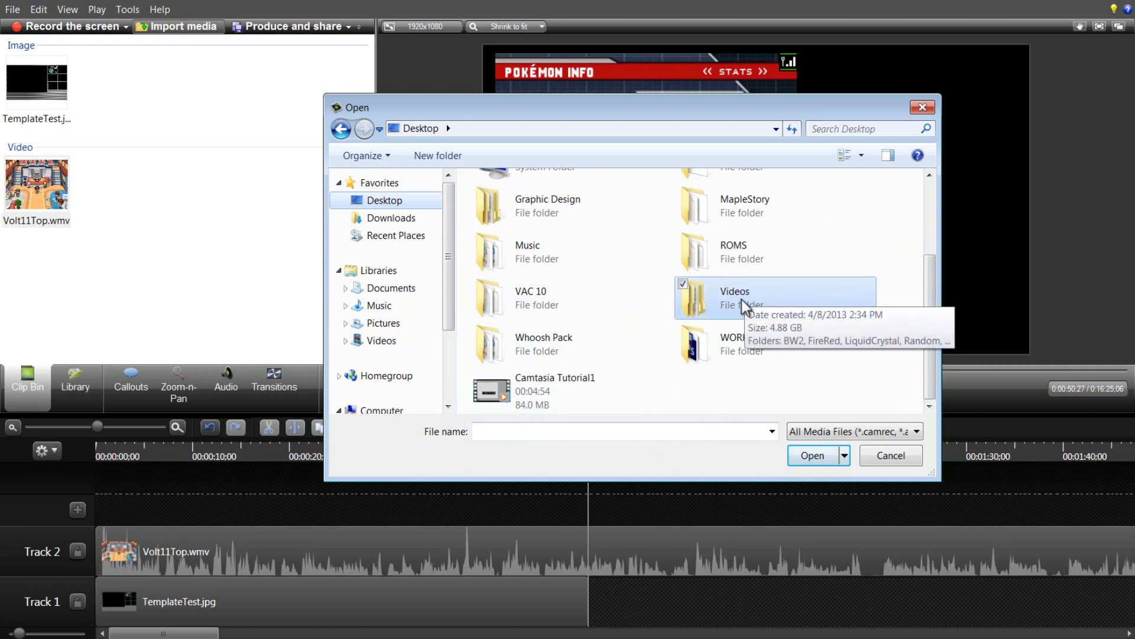
double_click(736, 301)
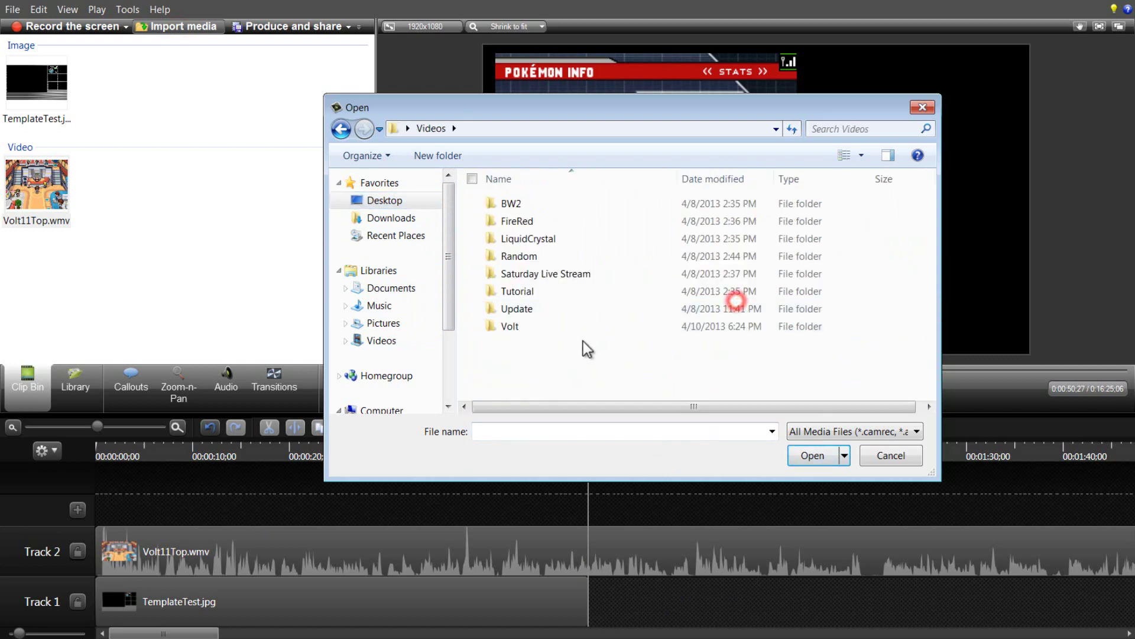
double_click(549, 296)
double_click(585, 205)
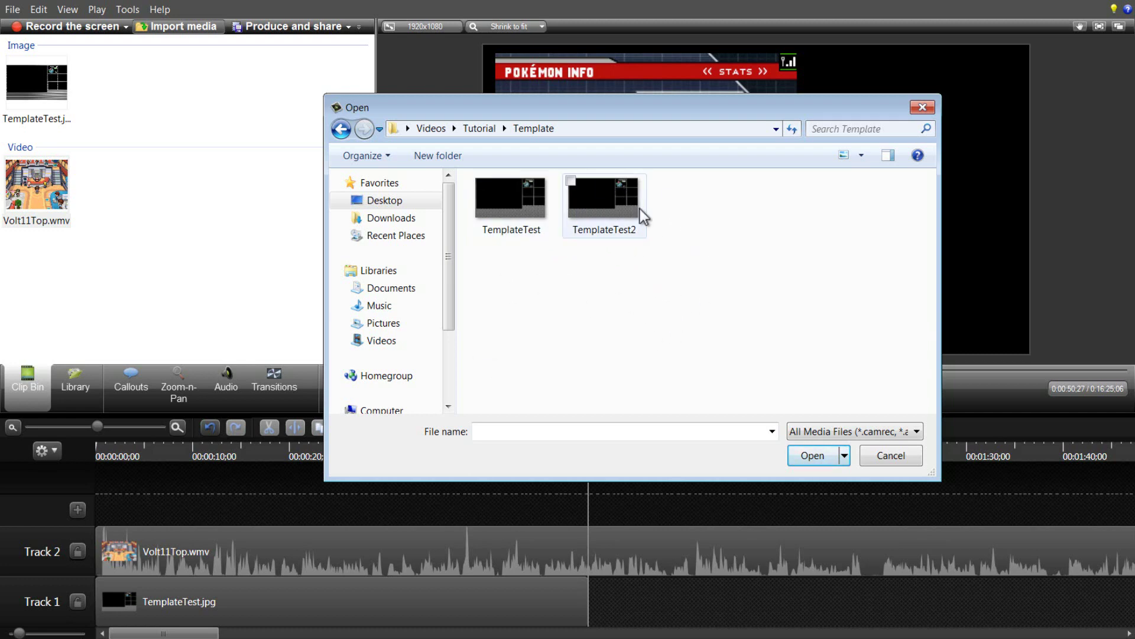
double_click(594, 214)
drag(110, 83, 894, 598)
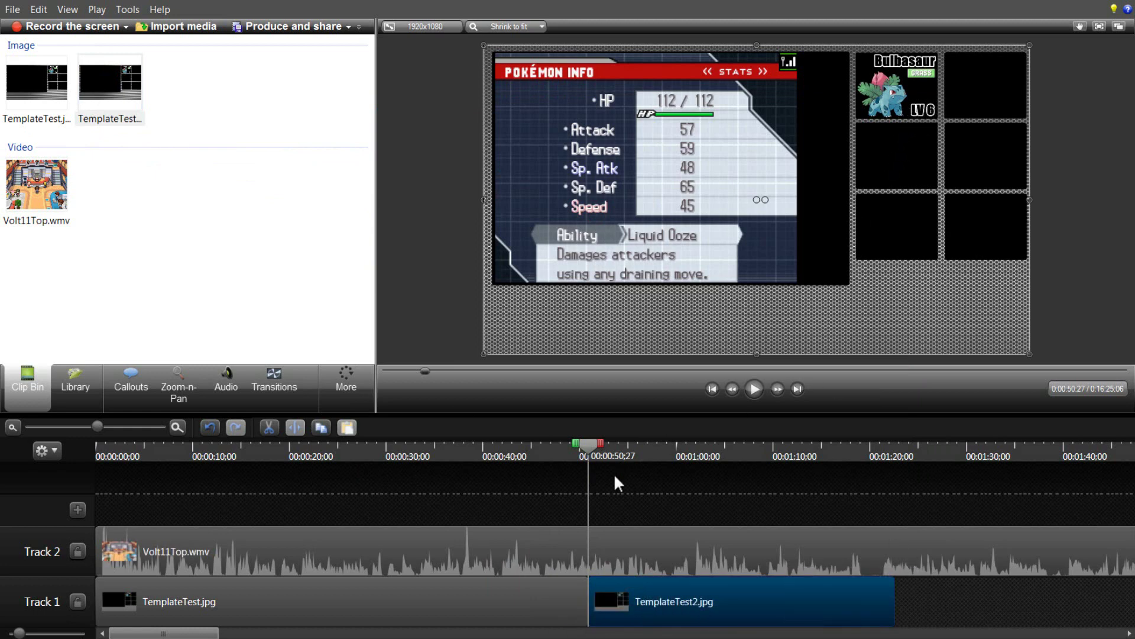
Preview playback across the template switch from 0:50;12, stopping at 0:53;22.
drag(579, 448, 583, 446)
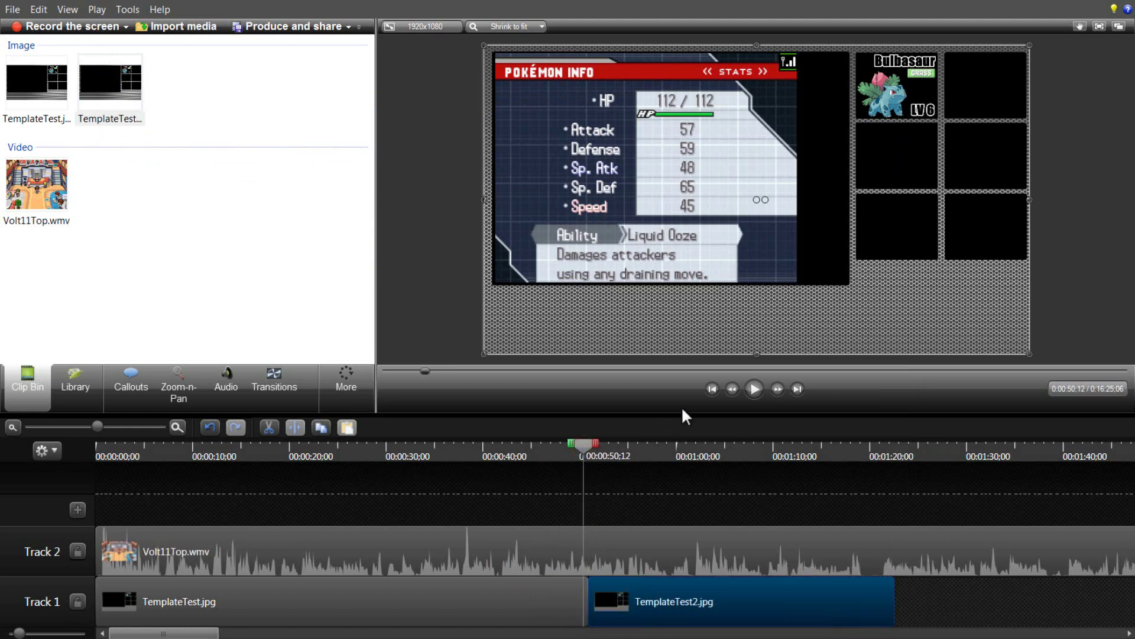
click(755, 389)
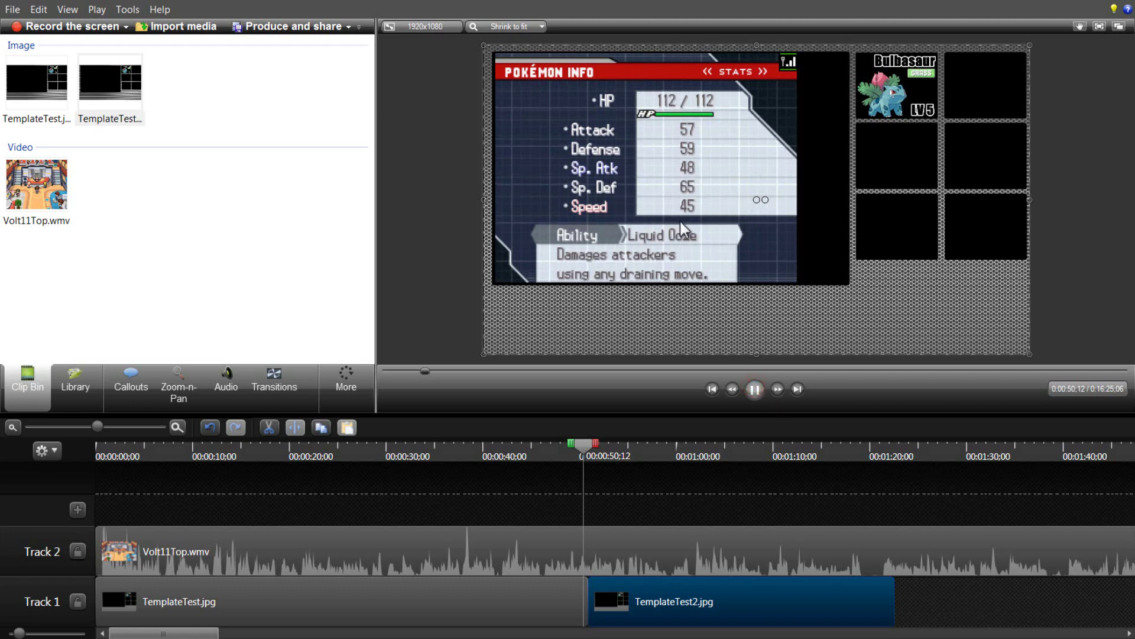
key(space)
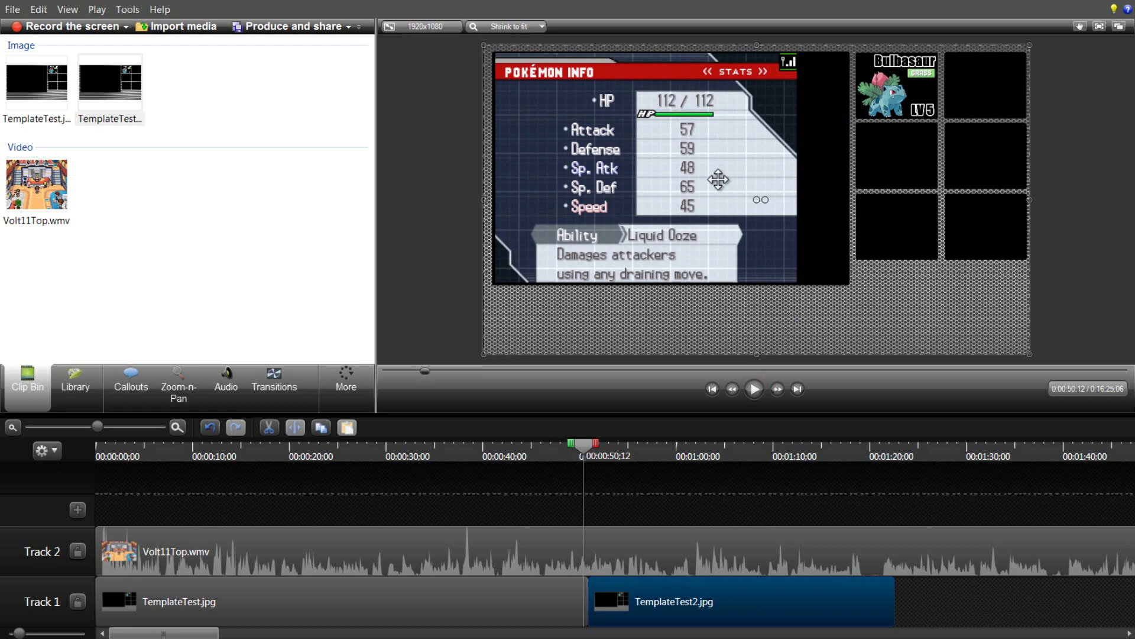
click(753, 388)
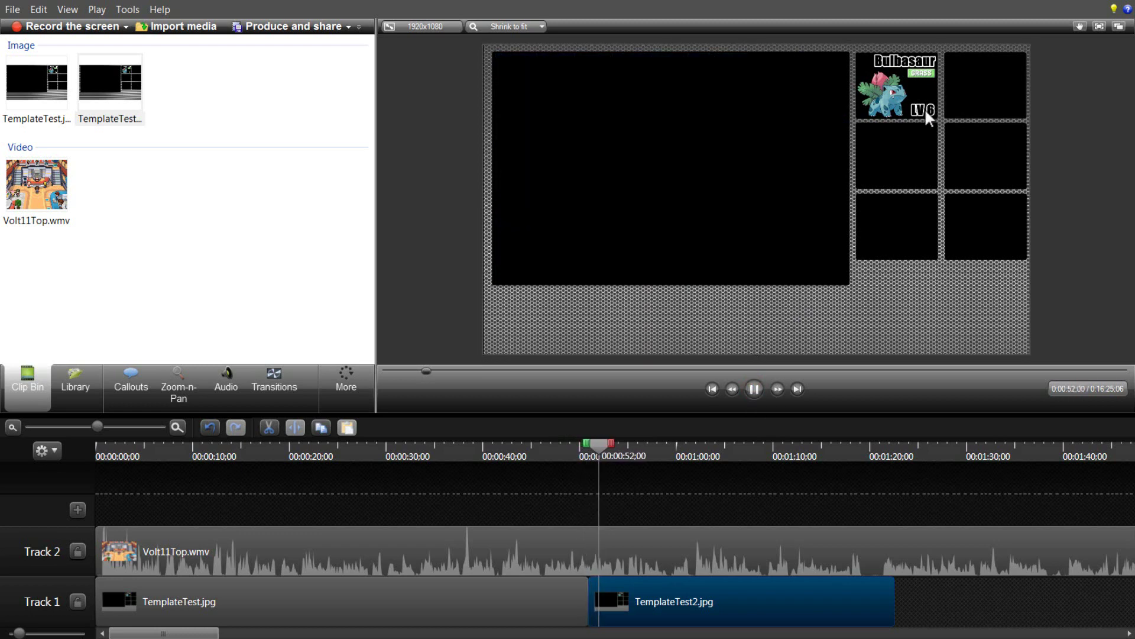
click(753, 389)
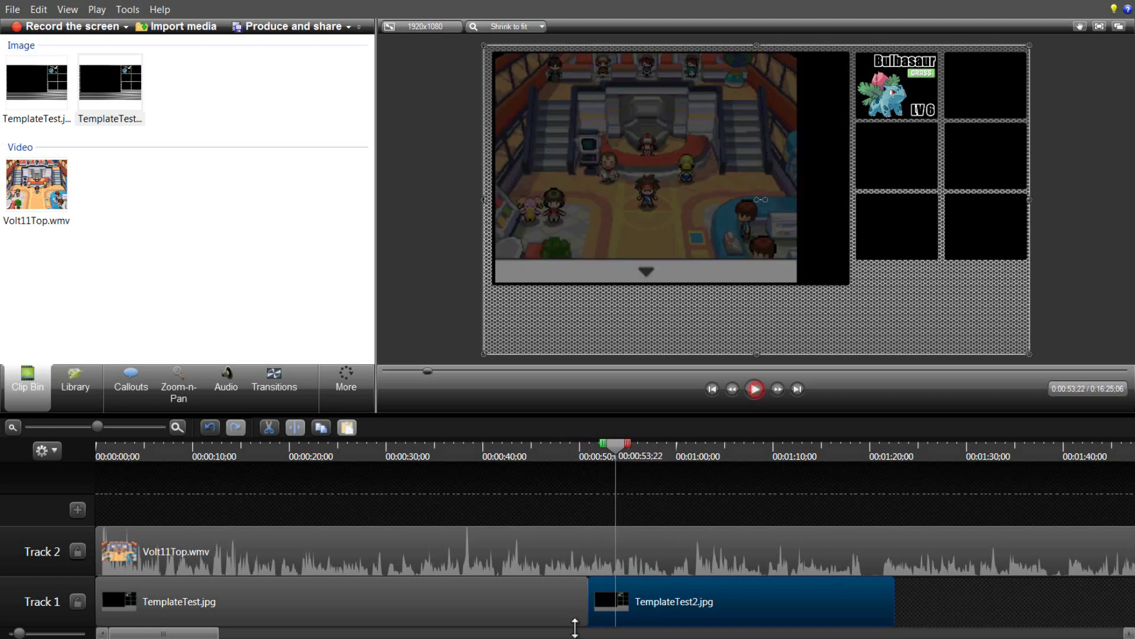
Move the TemplateTest2 clip on Track 1 to start at 0:53;22.
click(582, 595)
click(662, 602)
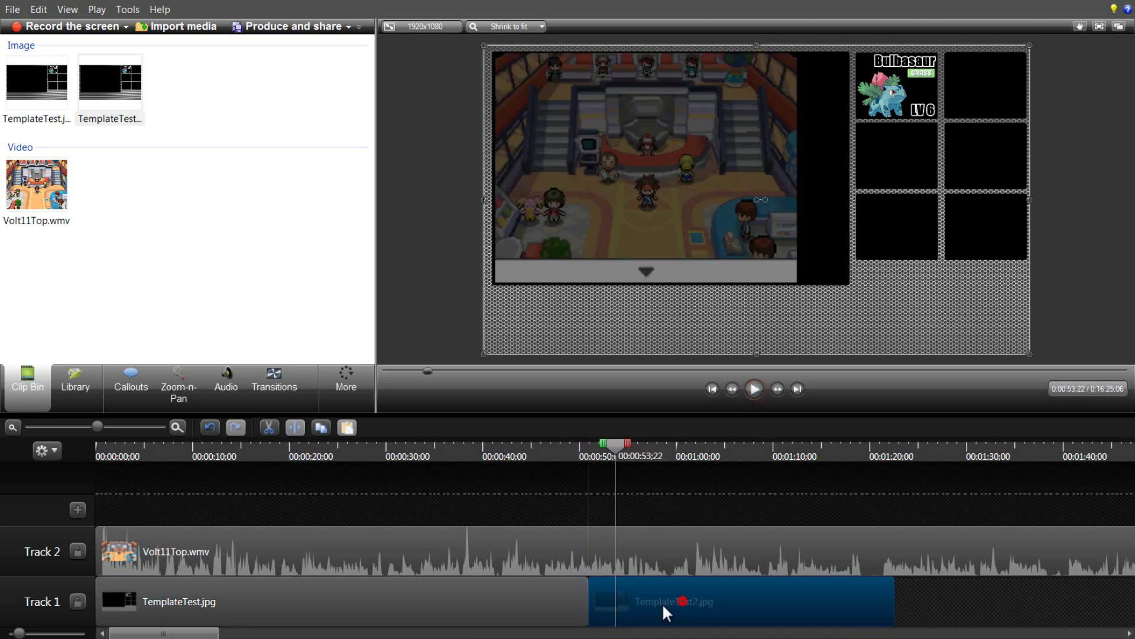
drag(811, 601, 840, 605)
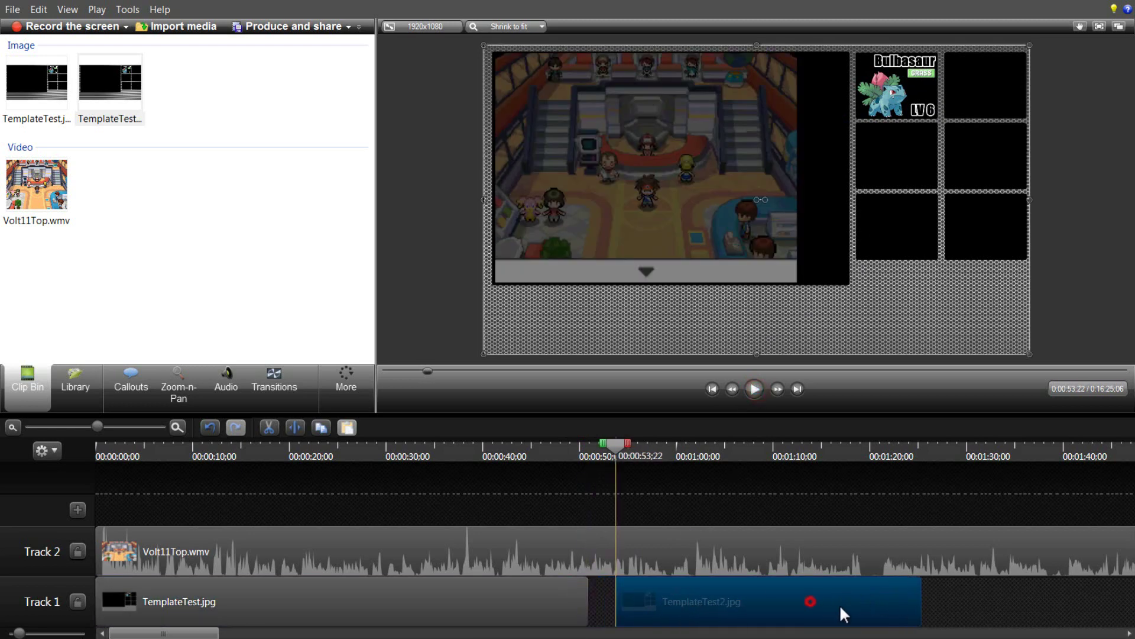
click(584, 596)
Extend TemplateTest.jpg's right edge until it meets TemplateTest2.jpg on Track 1.
drag(583, 596, 634, 605)
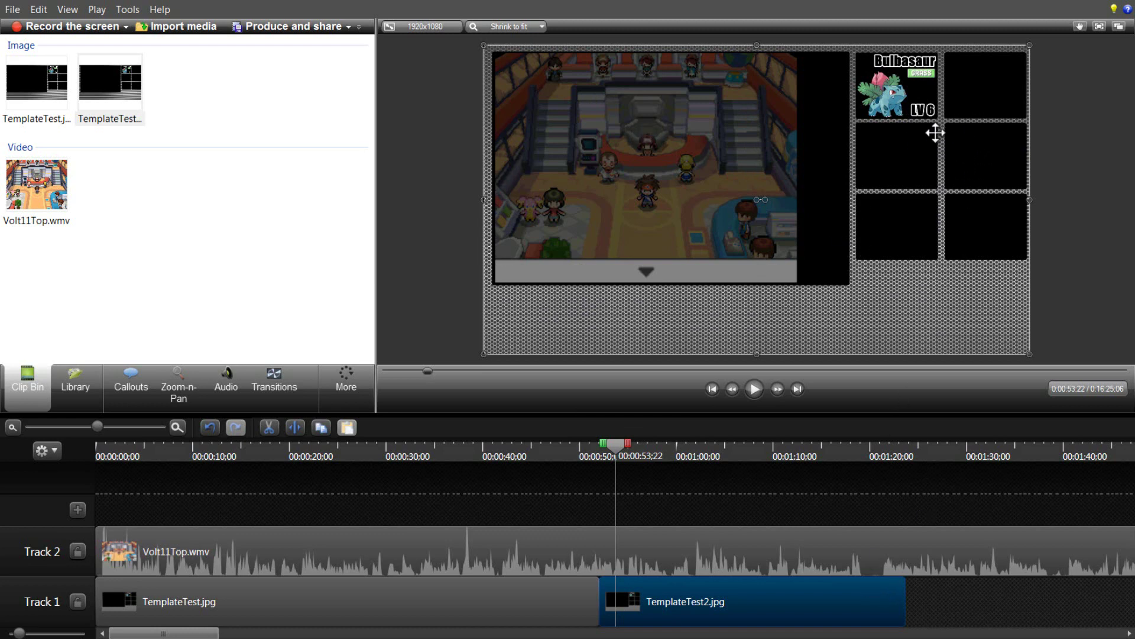
Drop a Gradient wipe transition between TemplateTest and TemplateTest2 on Track 1.
click(265, 388)
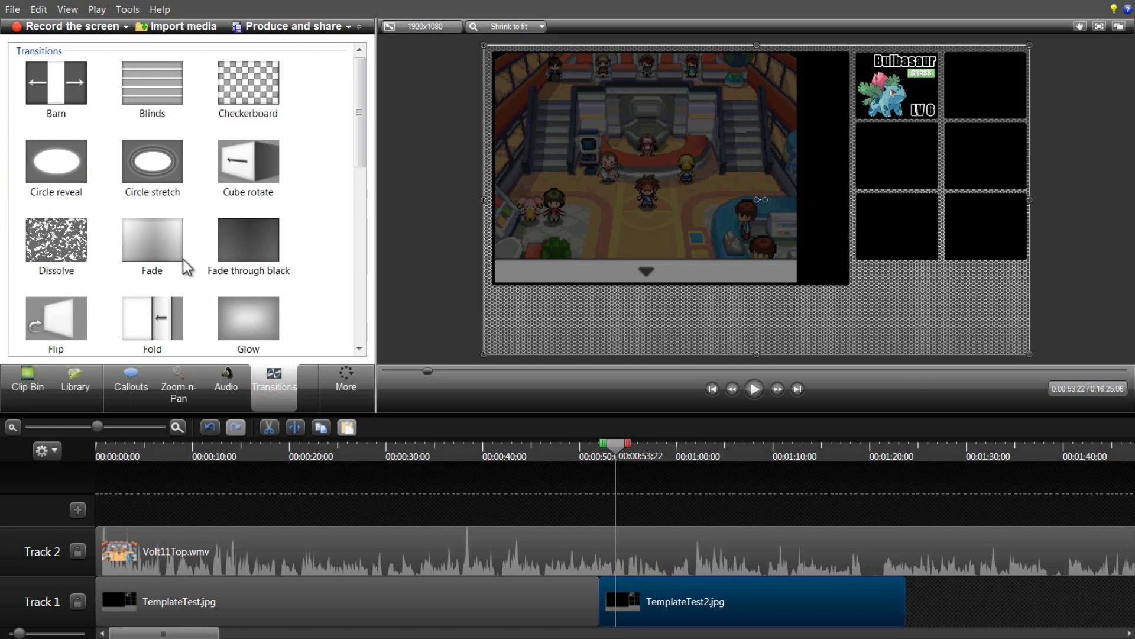
drag(356, 130, 360, 215)
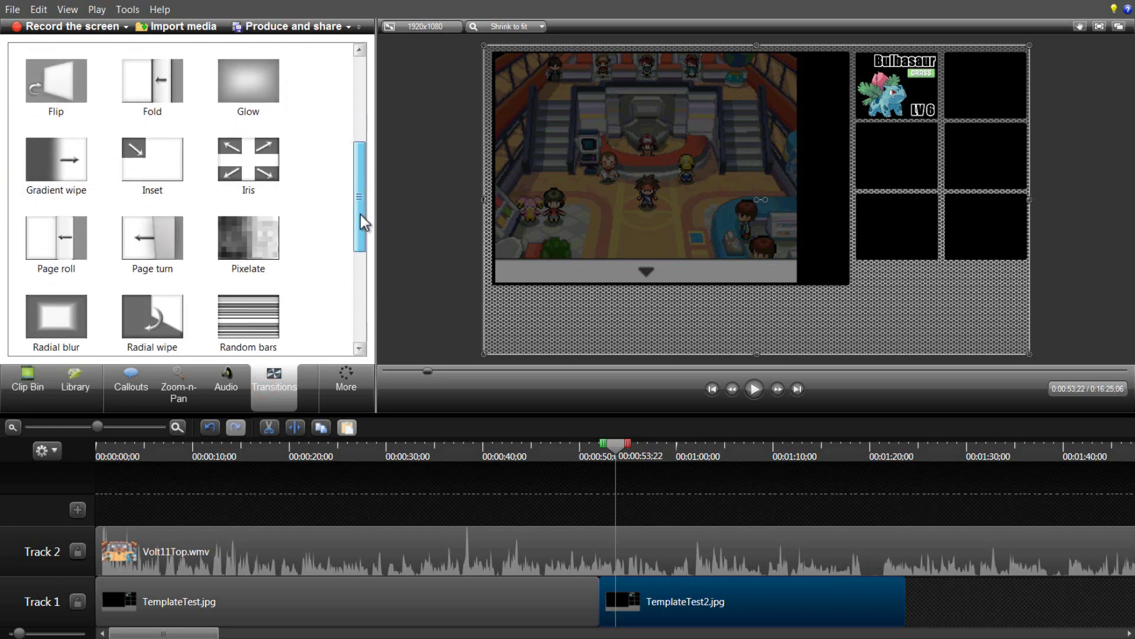
drag(620, 442, 599, 446)
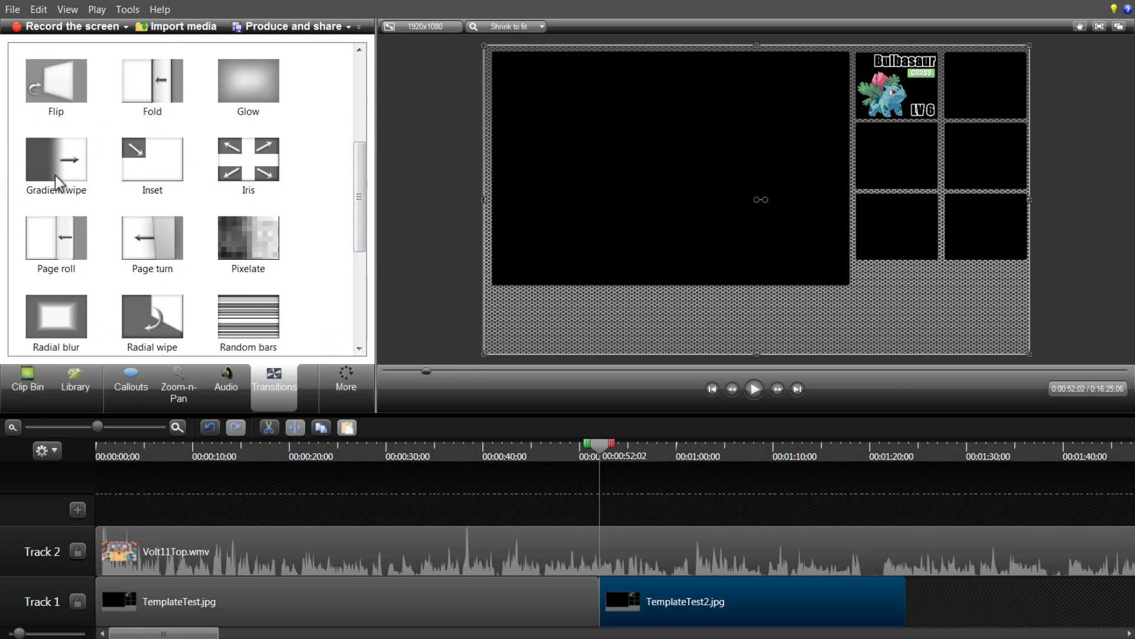
mouse_move(55, 175)
mouse_down()
mouse_move(601, 594)
mouse_move(602, 612)
mouse_move(599, 602)
mouse_up()
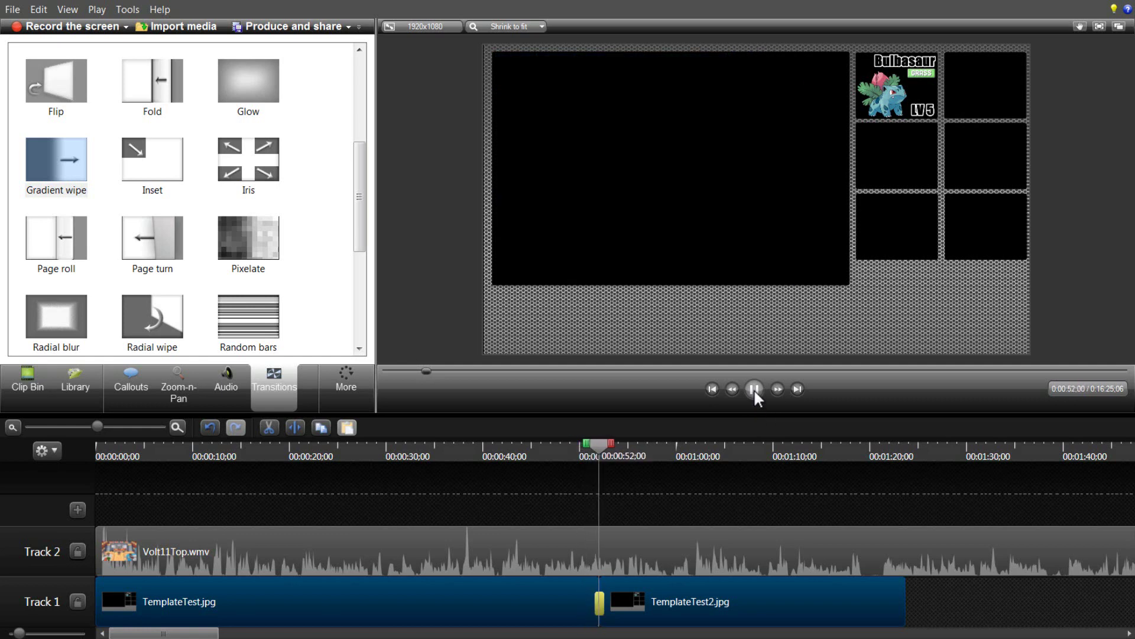
Replay the Gradient wipe from just before the switch, then rewind to 0:00:49;10.
click(752, 390)
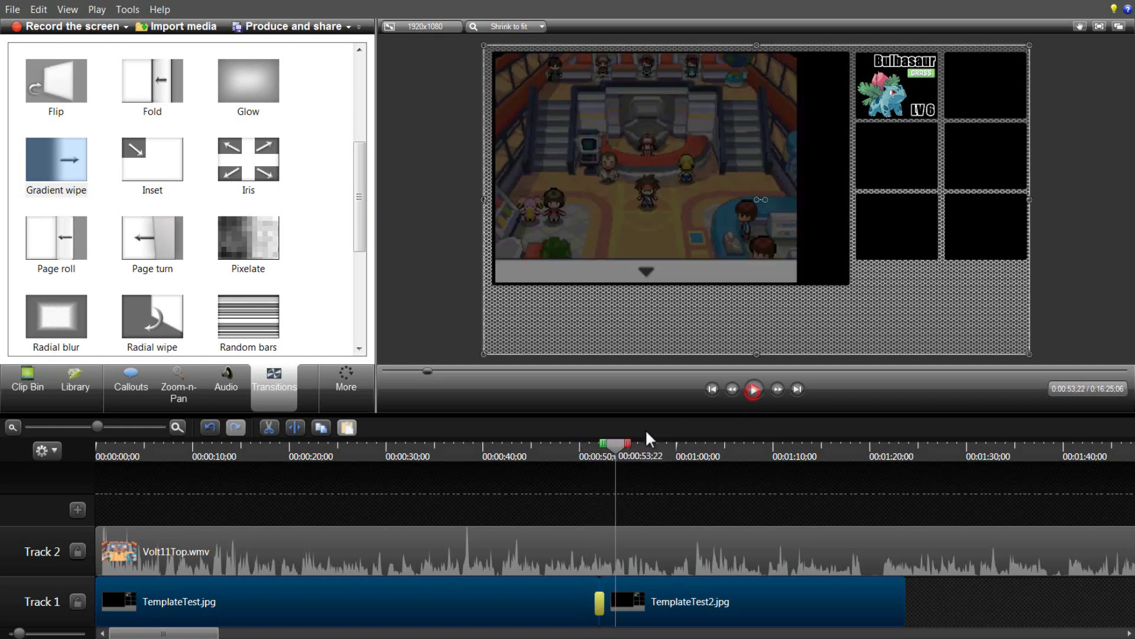
drag(615, 443, 597, 444)
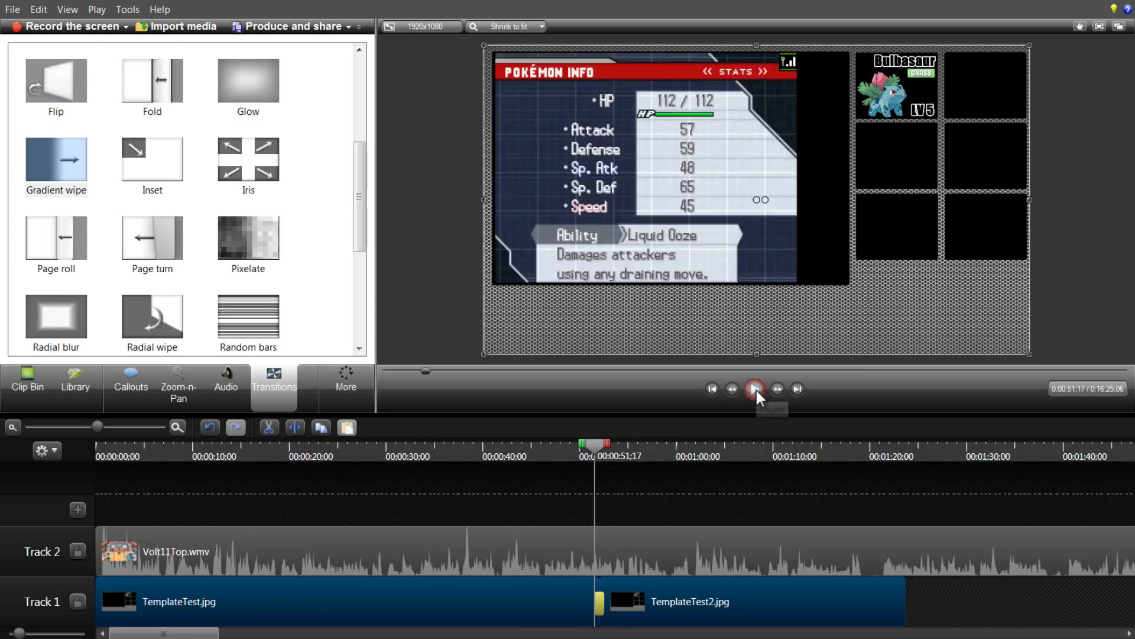
click(756, 388)
click(755, 388)
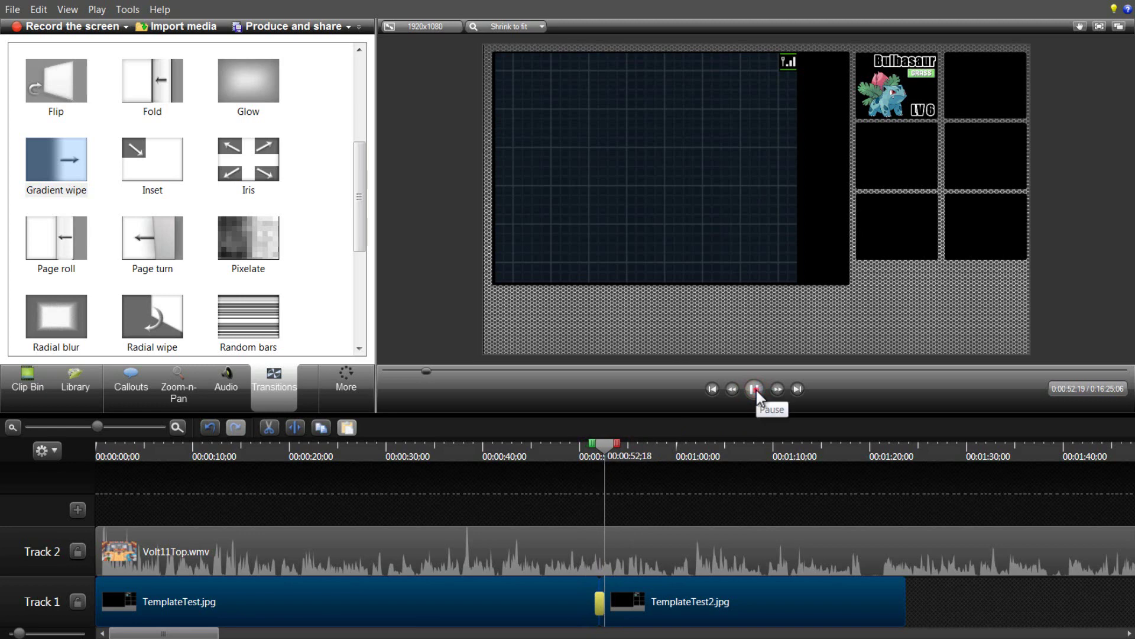
click(756, 388)
drag(615, 443, 574, 443)
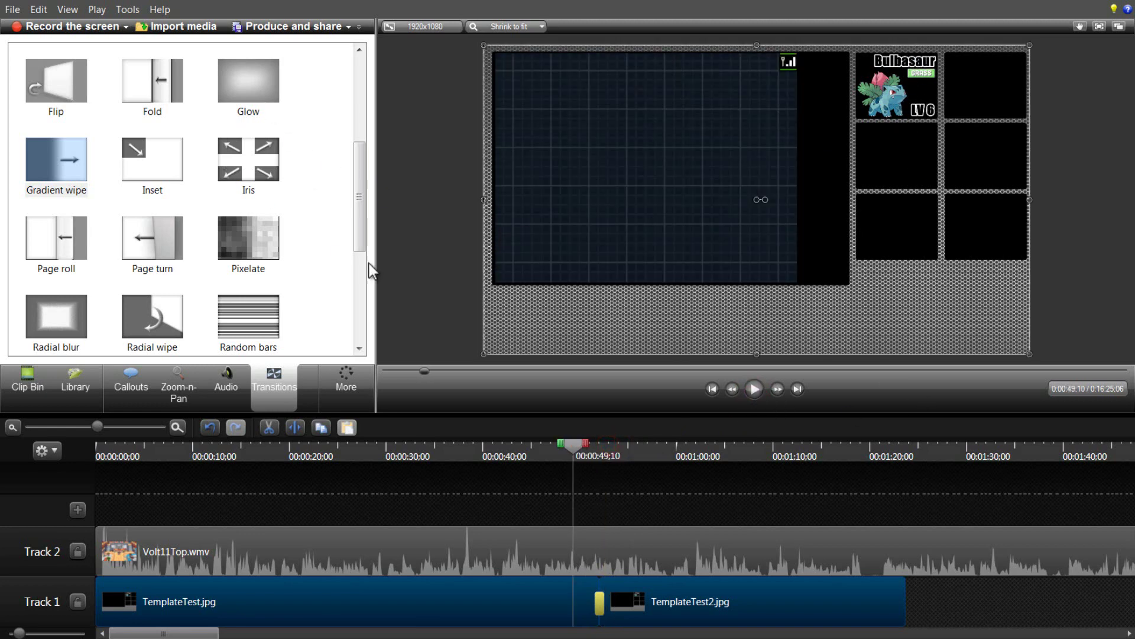
drag(360, 233, 350, 101)
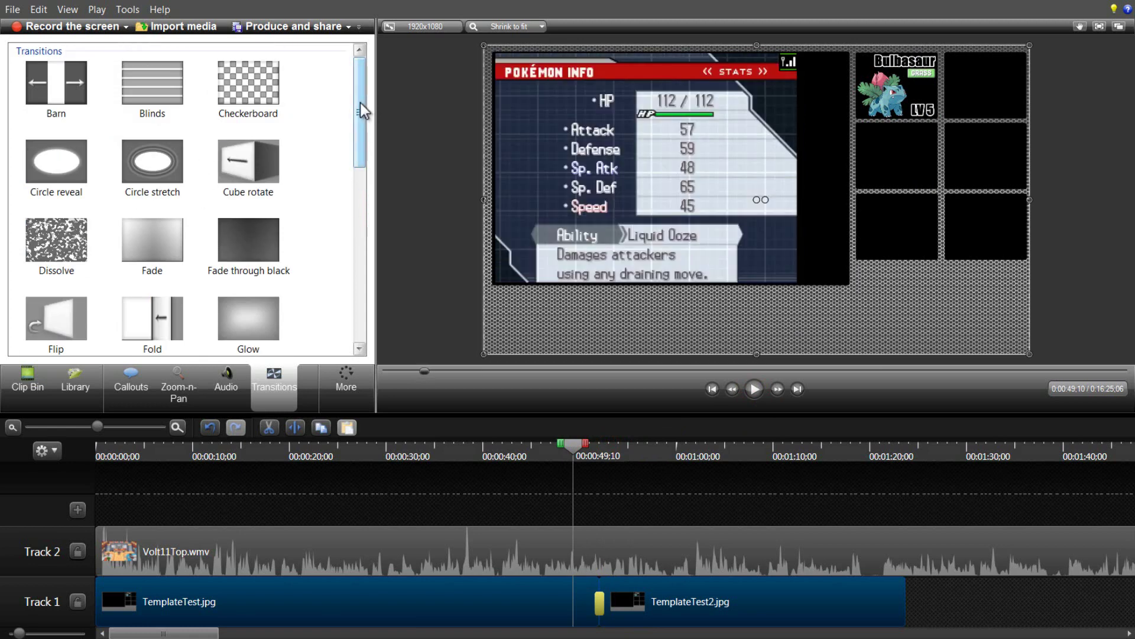
drag(360, 102, 343, 303)
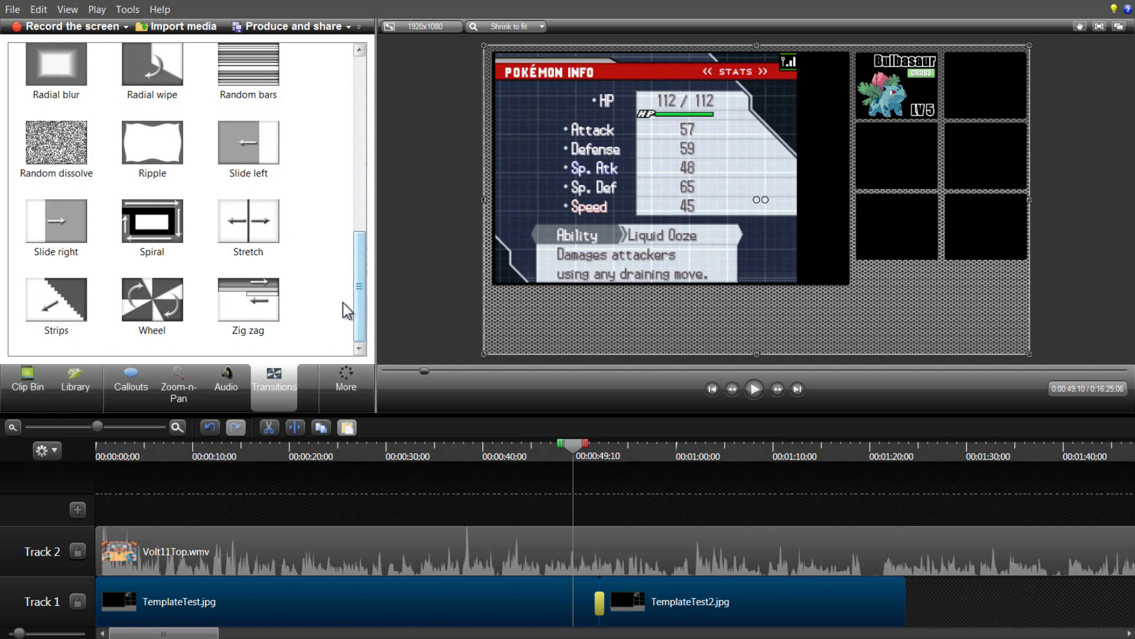
Enable noise removal, Remove clipping and Remove clicks for the Volt11Top.wmv audio.
click(232, 385)
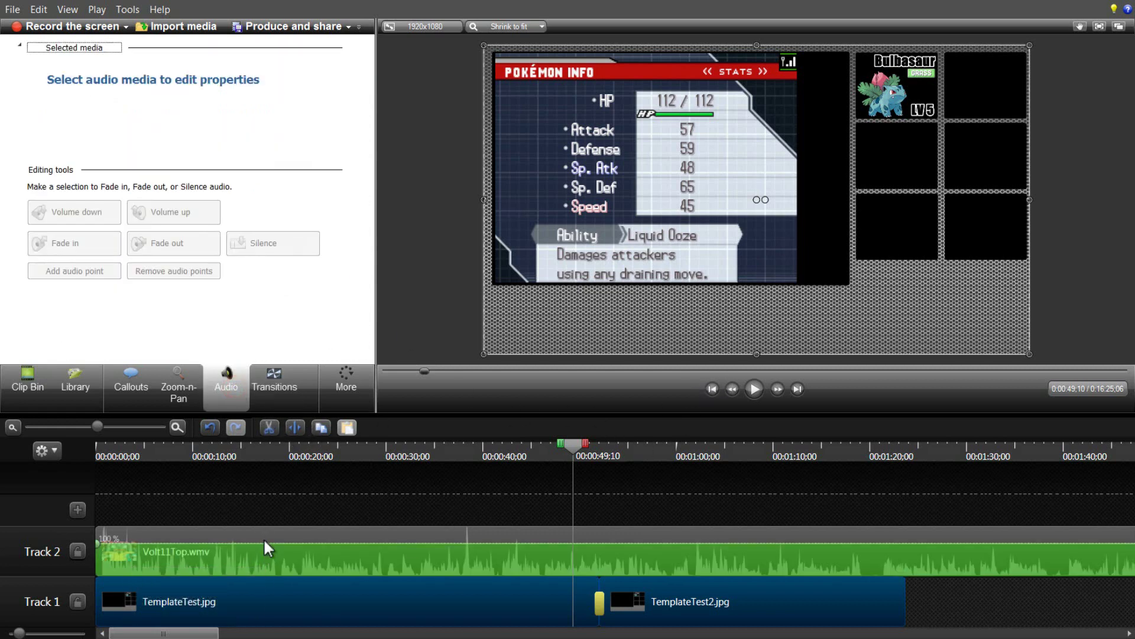
click(259, 544)
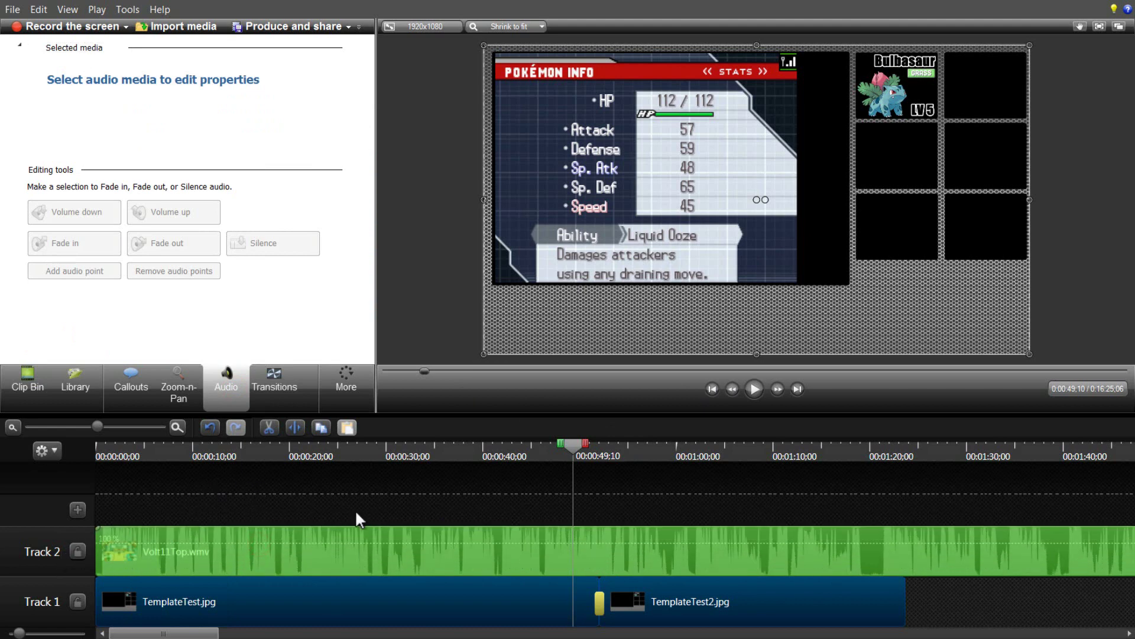
click(332, 554)
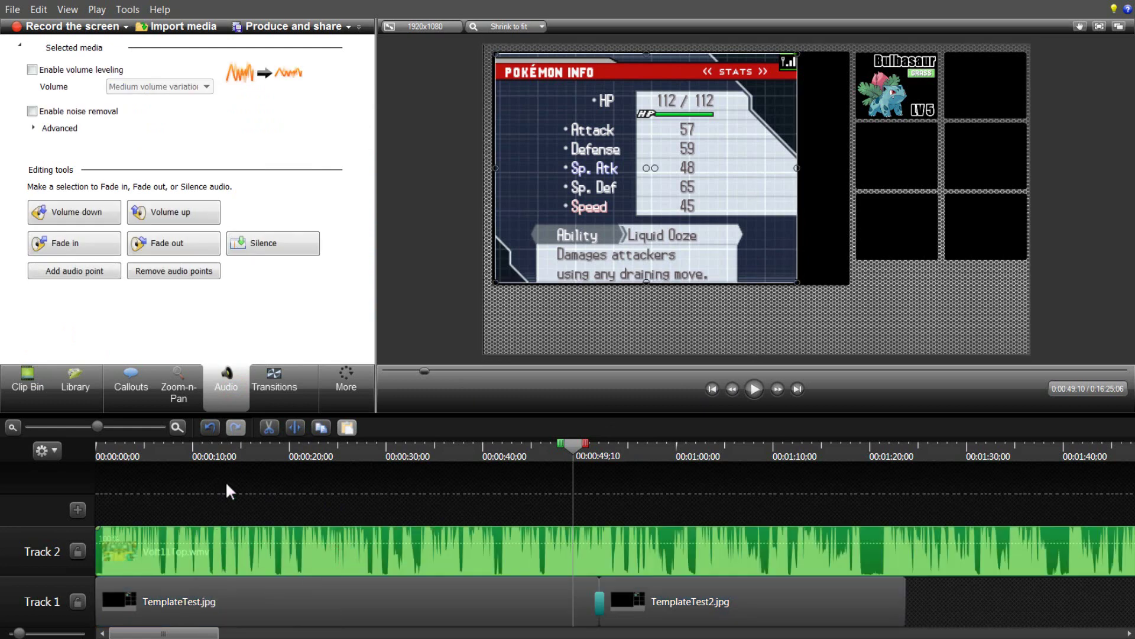
click(77, 114)
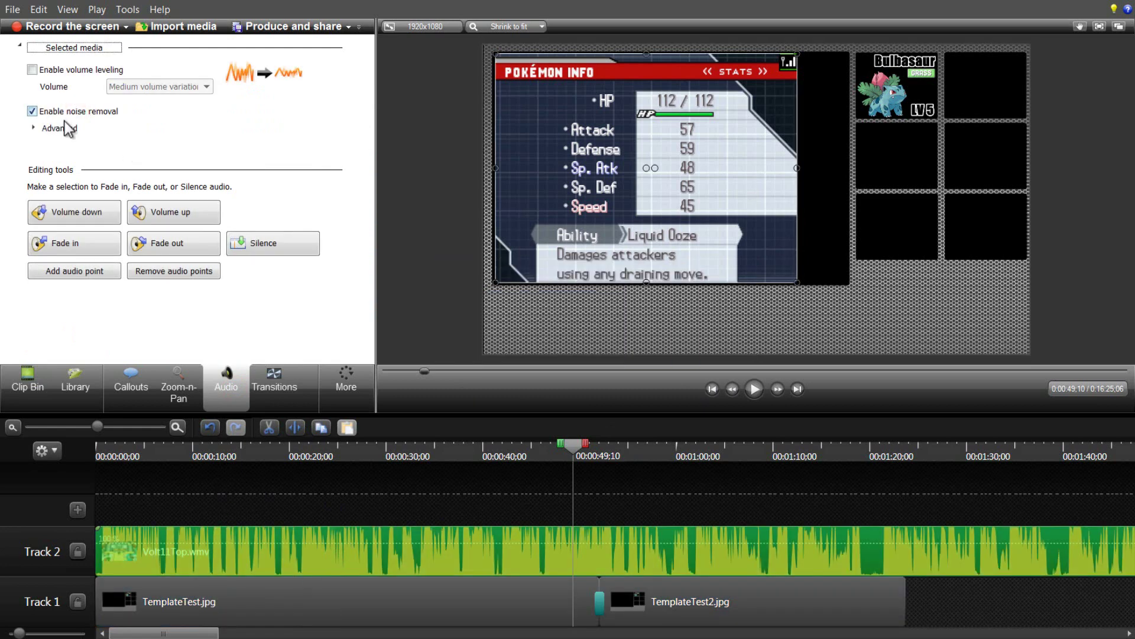
click(60, 127)
click(61, 195)
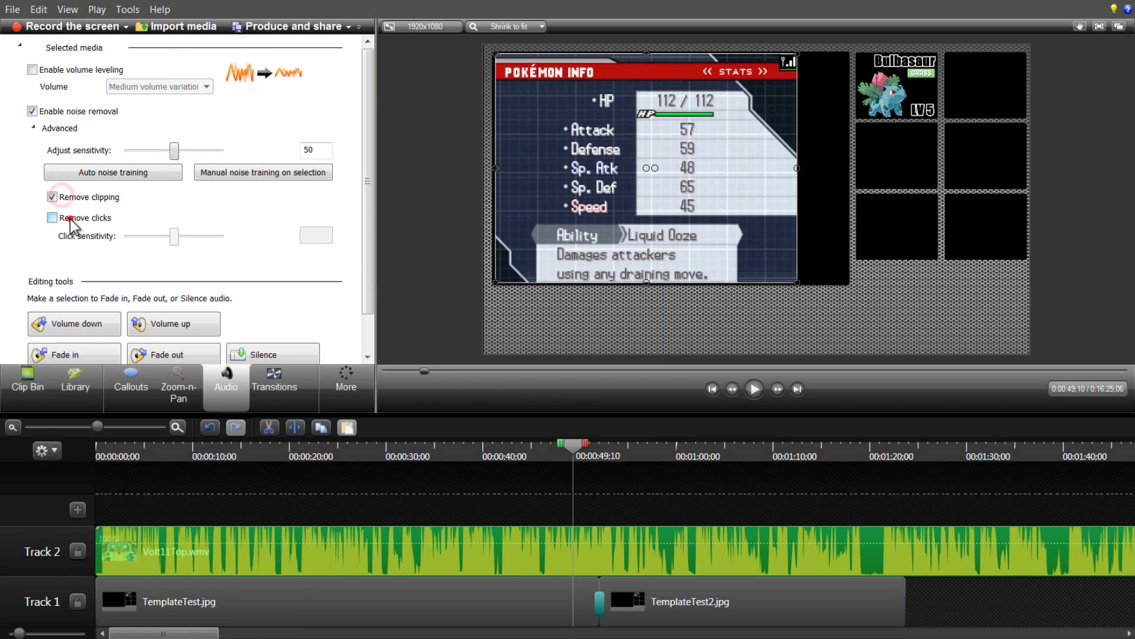
click(70, 219)
Turn on Custom volume leveling with Ratio 5, Threshold -15 dB and Gain 6 dB.
click(80, 70)
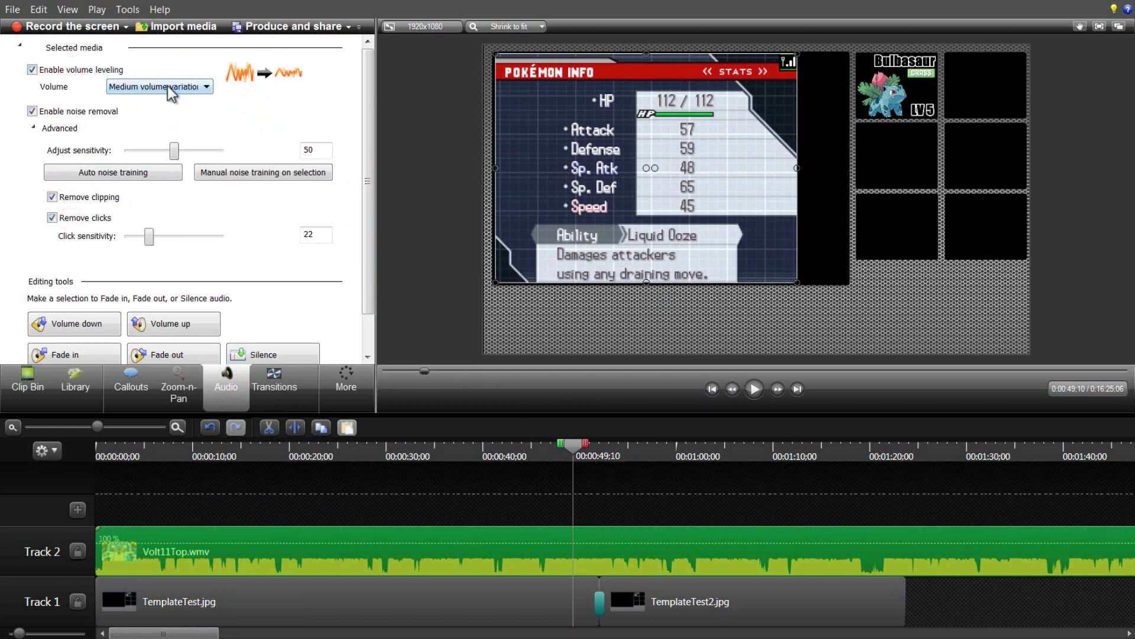
click(171, 92)
click(172, 131)
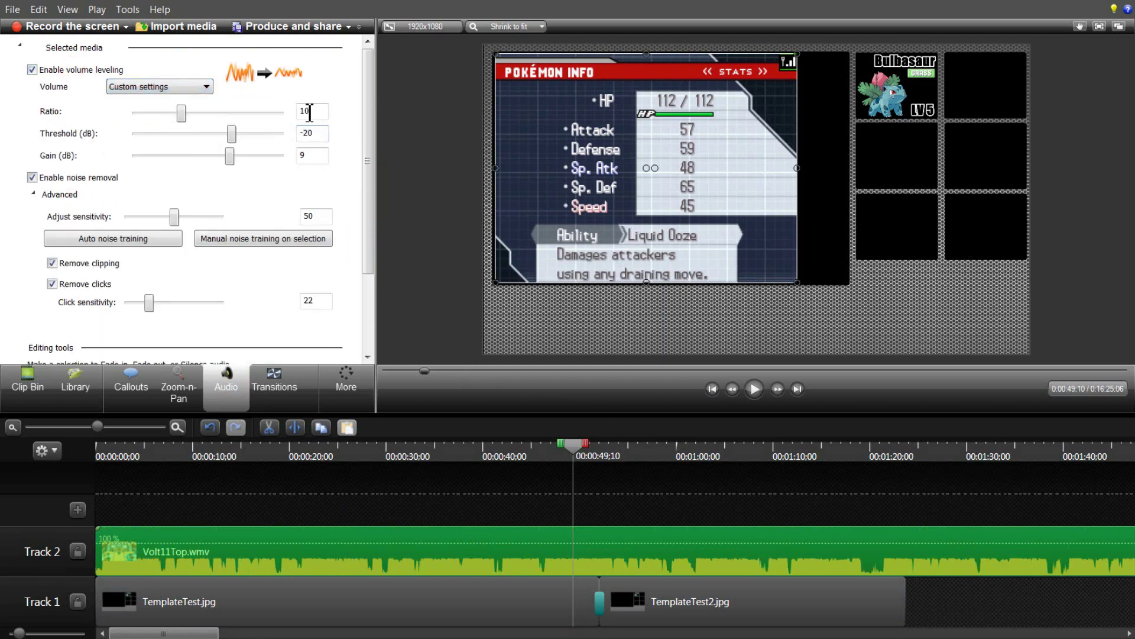
double_click(309, 112)
text(5)
click(316, 135)
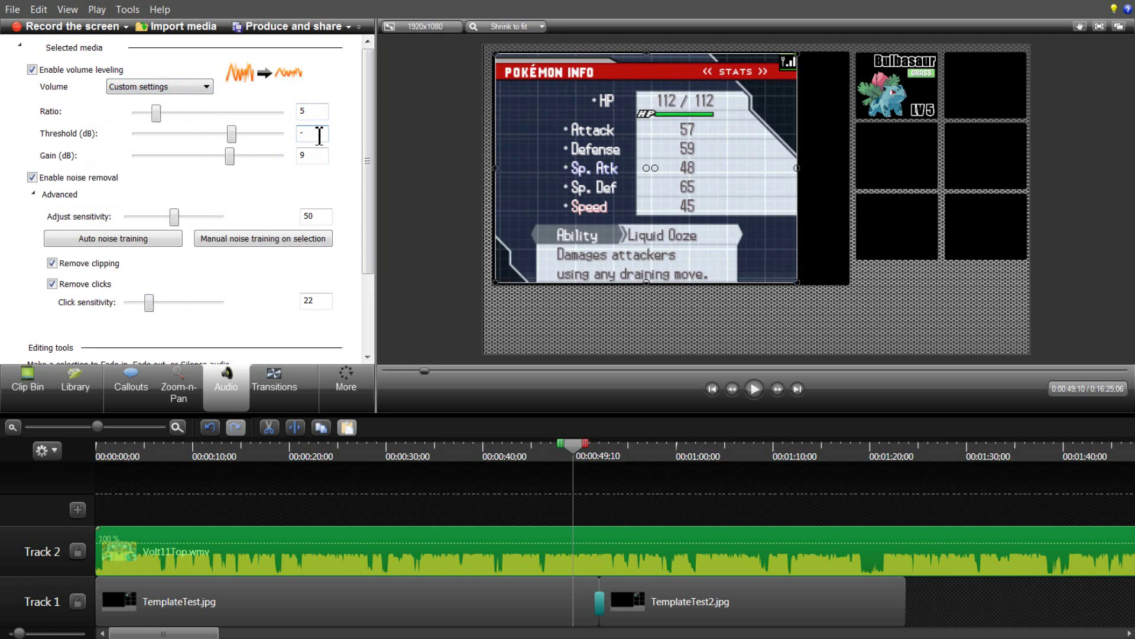
text(-15)
click(318, 157)
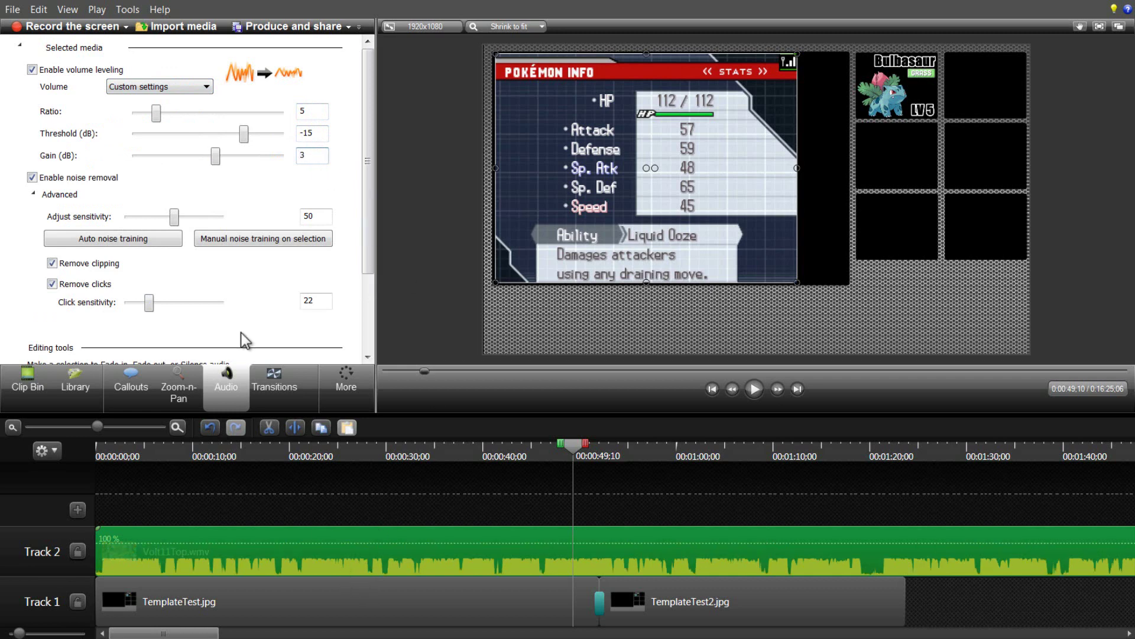
drag(216, 165, 227, 168)
click(462, 510)
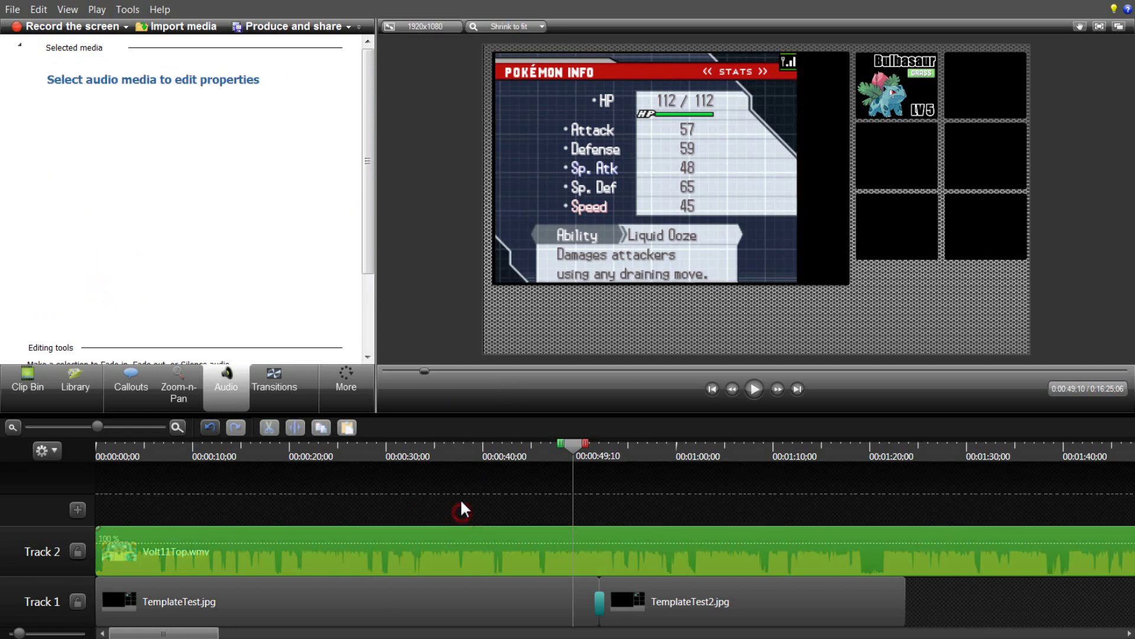
click(292, 558)
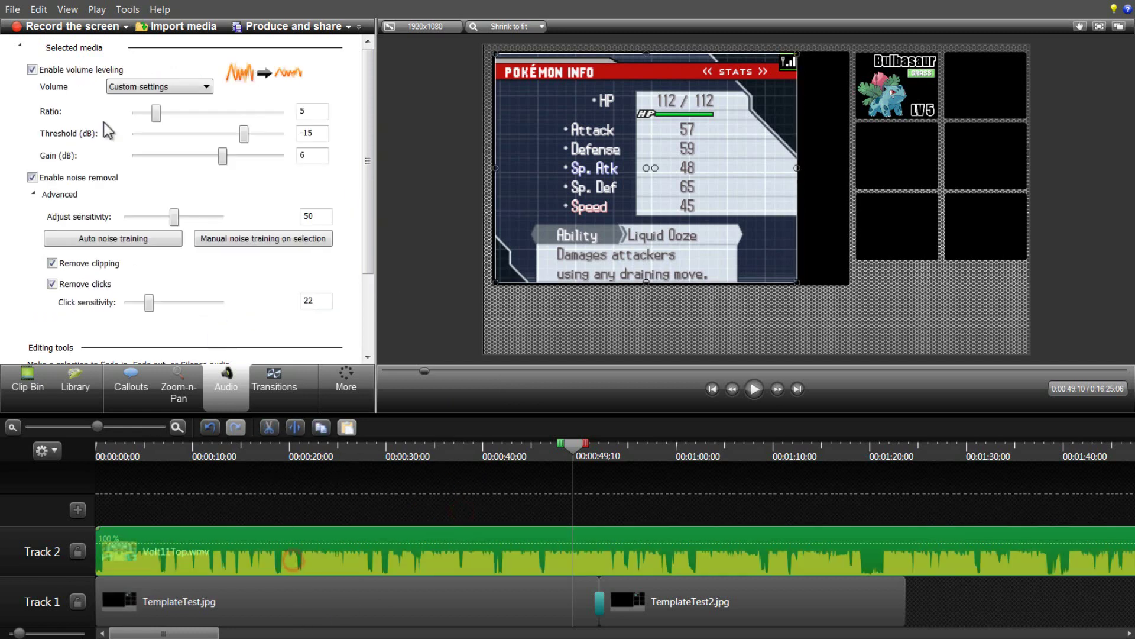
scroll(354, 201, down, 3)
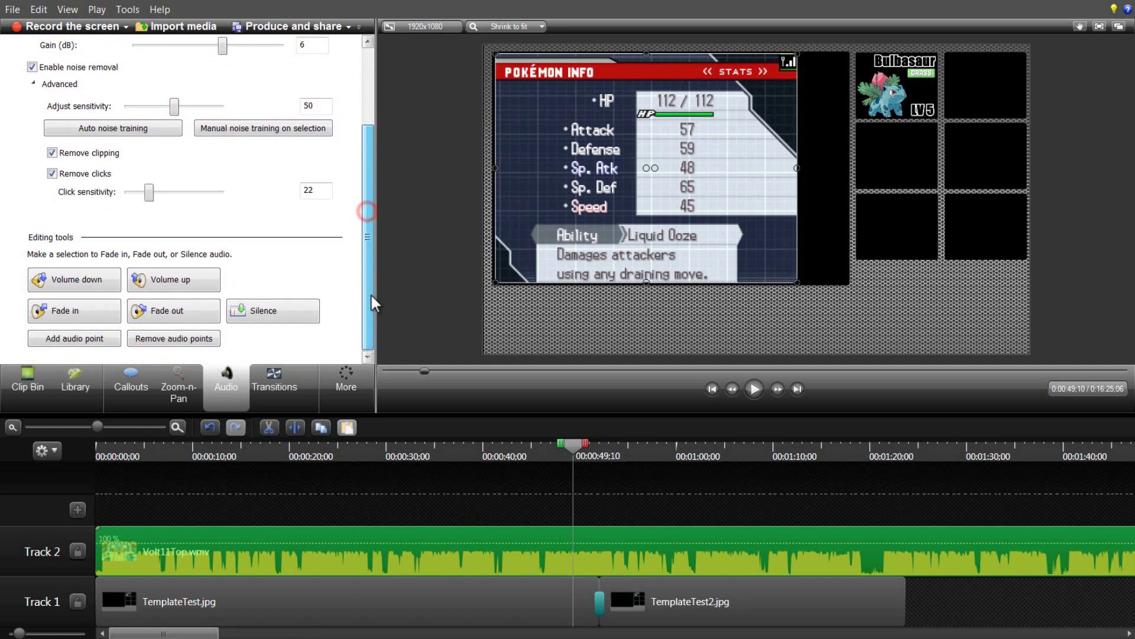
scroll(334, 194, up, 3)
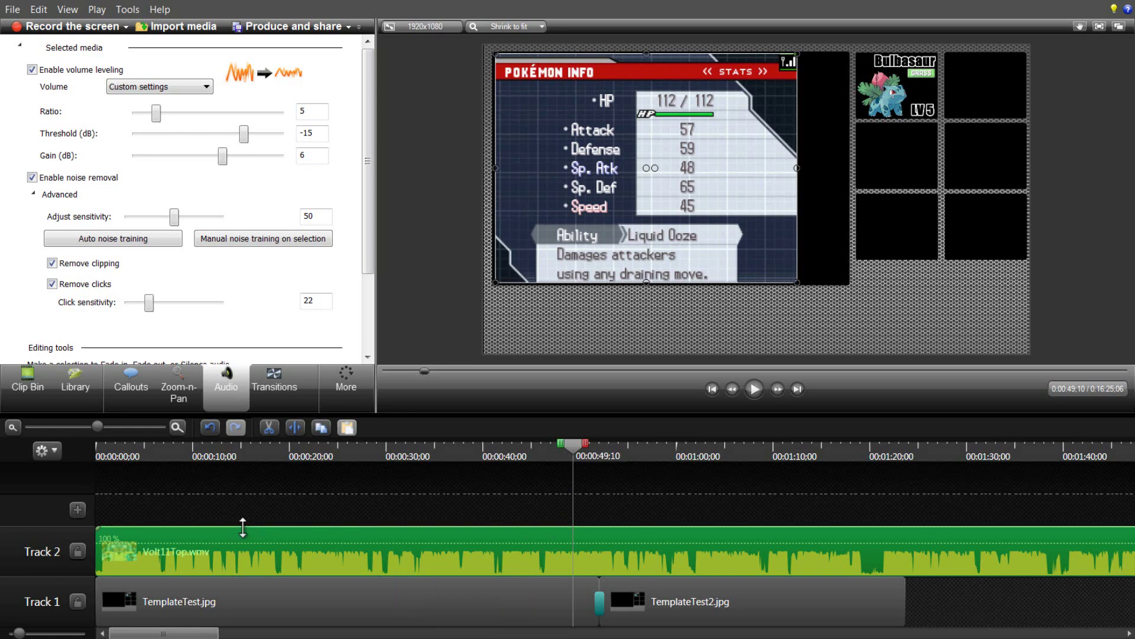
Choose Low volume variation leveling for the Track 2 clip and uncheck noise, clipping and click removal.
drag(243, 527, 233, 569)
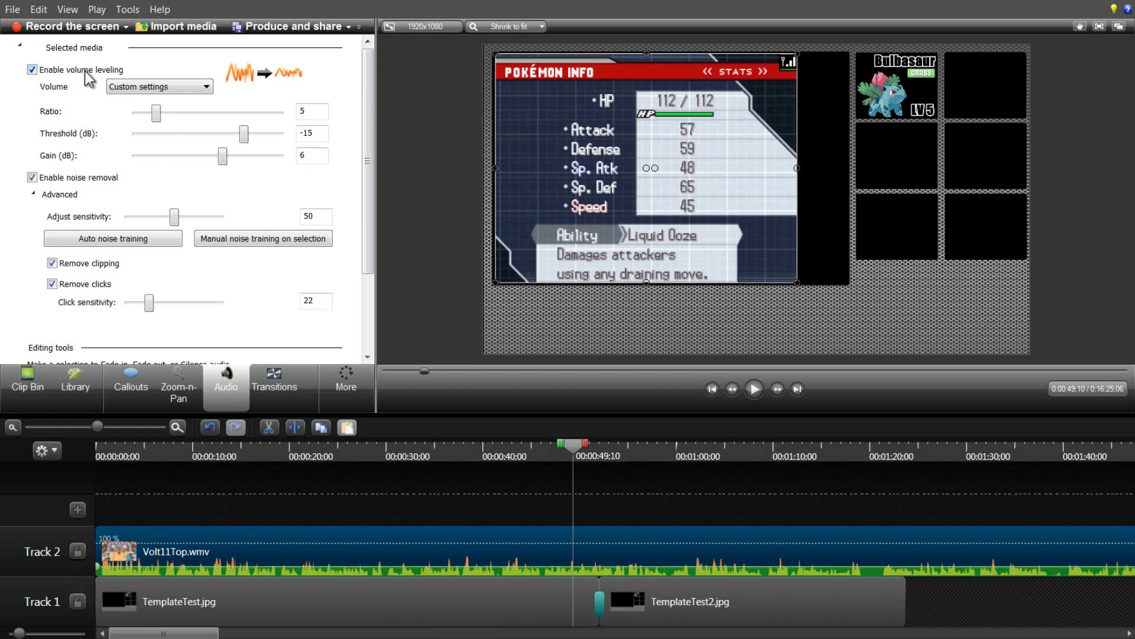
click(155, 89)
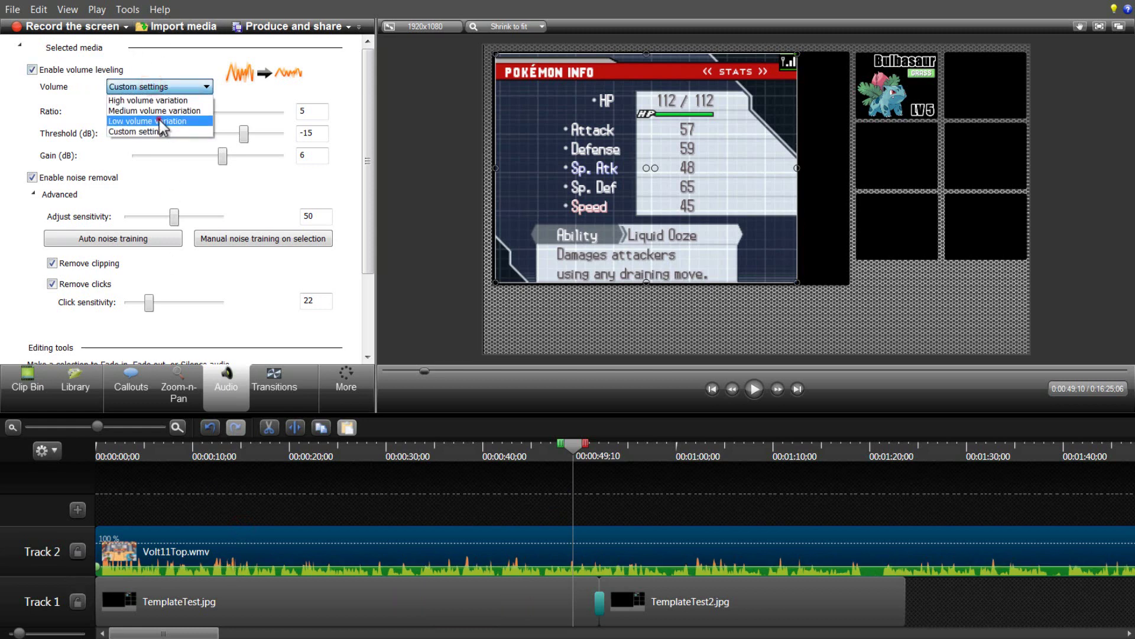
click(159, 121)
click(32, 110)
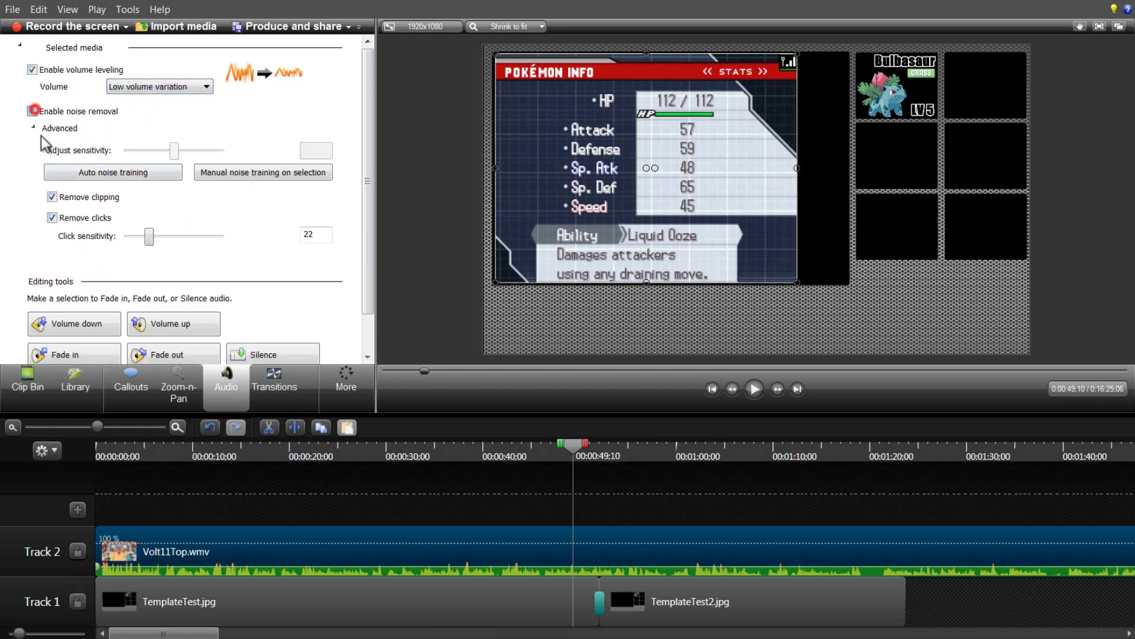
click(52, 197)
click(52, 217)
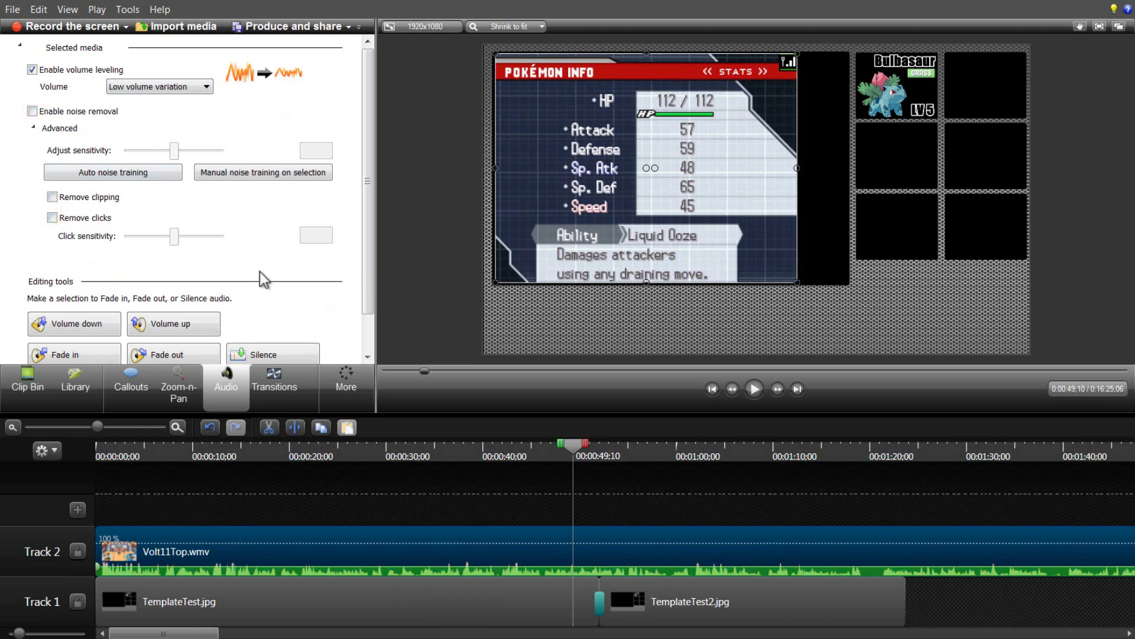